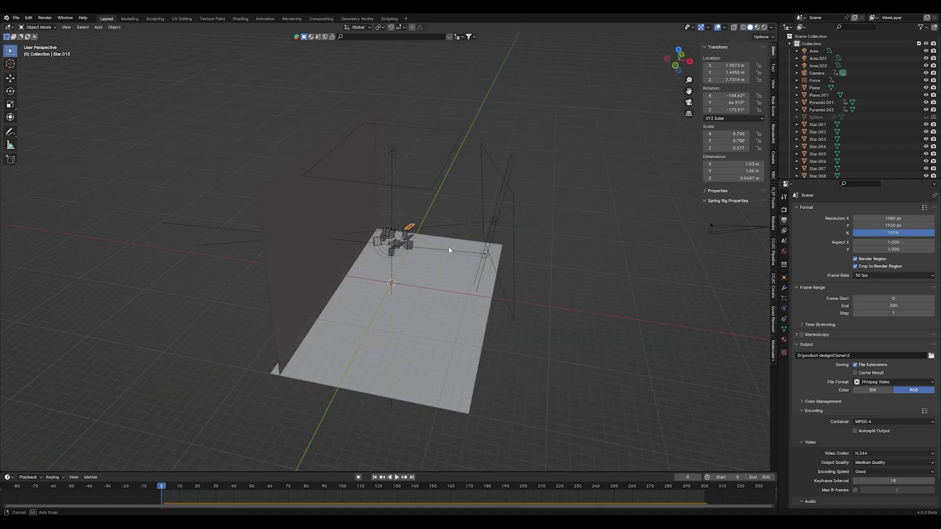
- Hide the area lights and both planes surrounding the group of stars
middle_drag(449, 250, 407, 154)
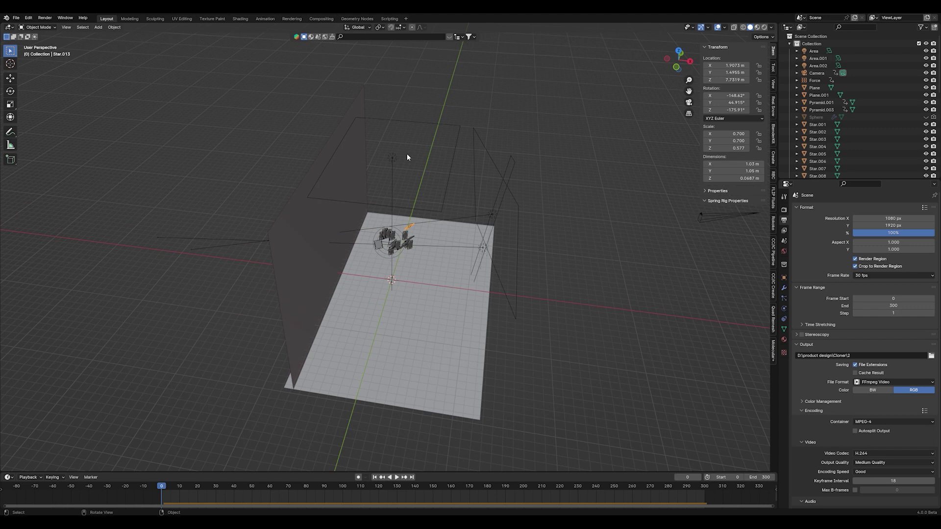
click(395, 160)
key(h)
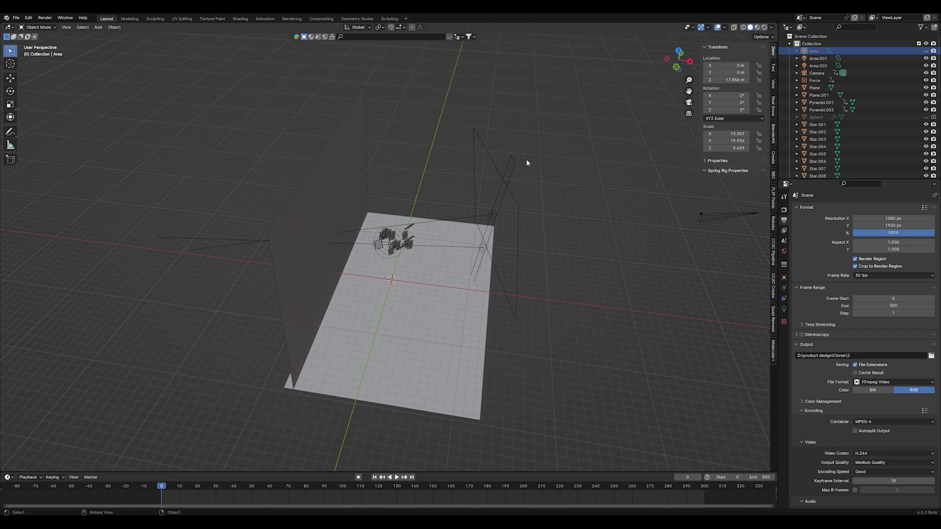
drag(526, 160, 477, 186)
key(h)
middle_drag(510, 201, 436, 269)
scroll(429, 210, up, 5)
drag(350, 296, 204, 410)
key(h)
- Select several stars in turn to examine their arrangement and their box-shaped collision bounds
scroll(329, 341, down, 6)
middle_drag(357, 361, 397, 295)
scroll(328, 336, up, 3)
scroll(413, 309, up, 5)
click(373, 228)
click(385, 157)
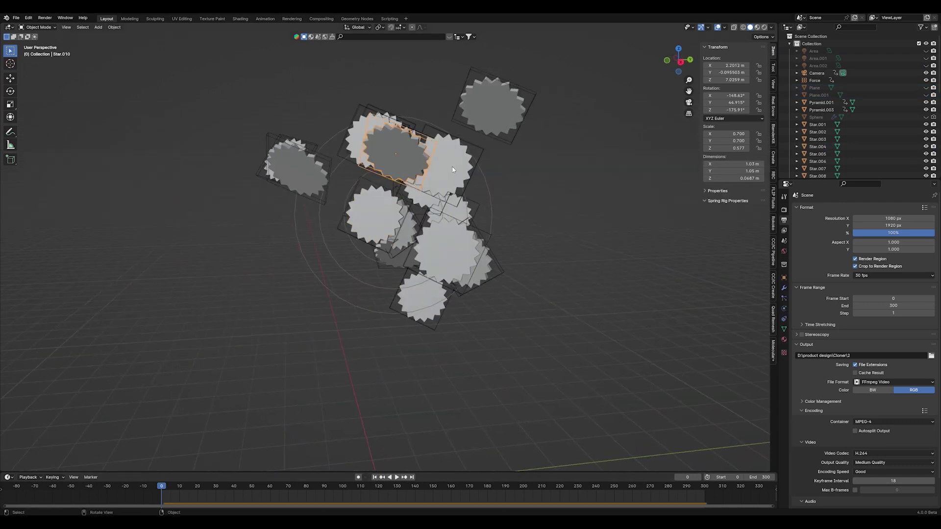
click(471, 138)
middle_drag(472, 139, 427, 283)
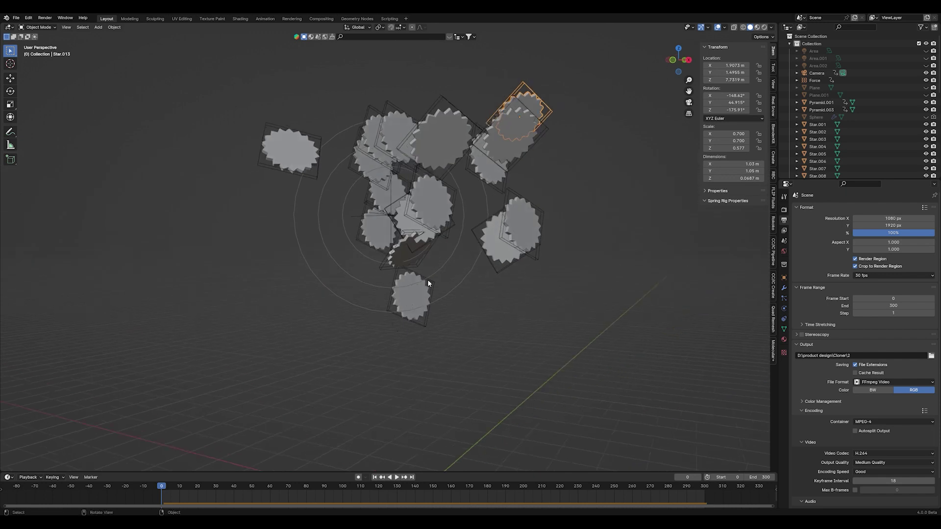
click(360, 217)
middle_drag(383, 307, 402, 353)
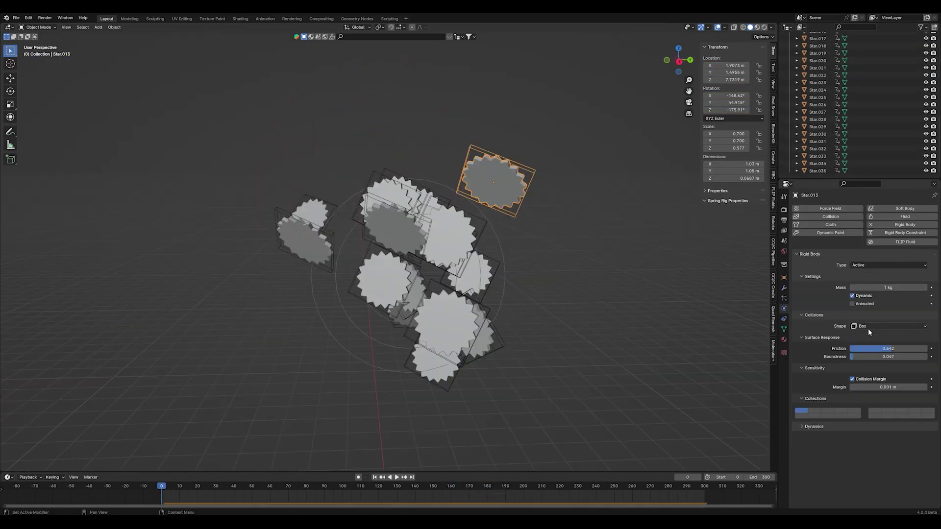
- Try Convex Hull as the outlying star's rigid body collision shape, and set it back to Box
click(865, 327)
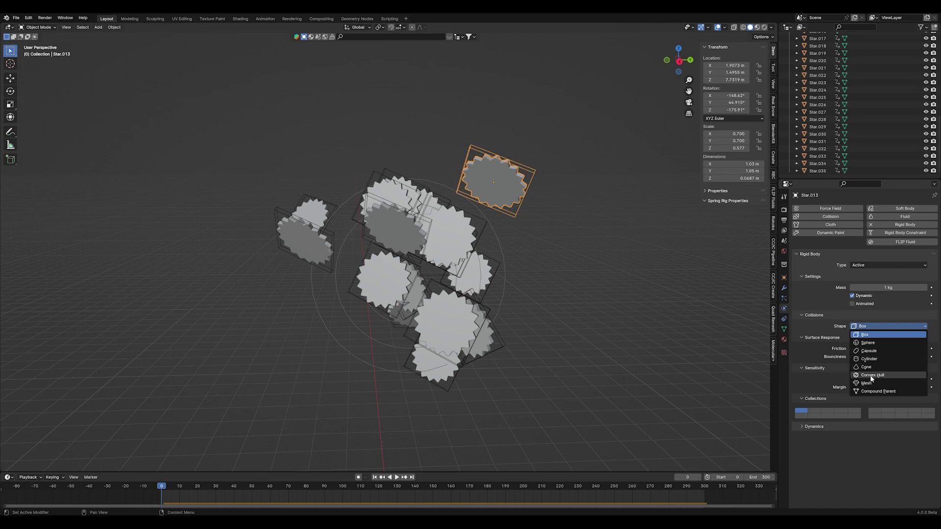
click(870, 376)
click(877, 326)
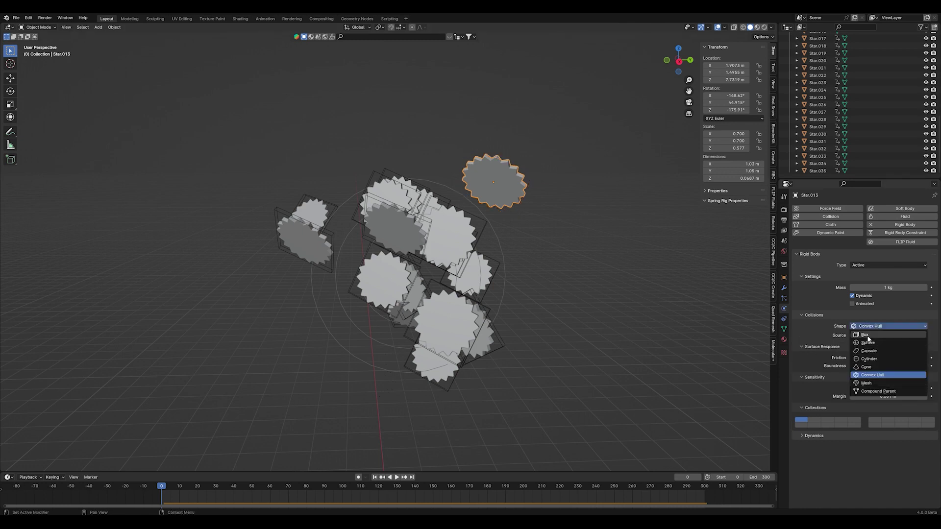
click(865, 335)
- Try Mesh as the outlying star's collision shape to compare its bounds, and restore the Box shape
scroll(548, 265, up, 3)
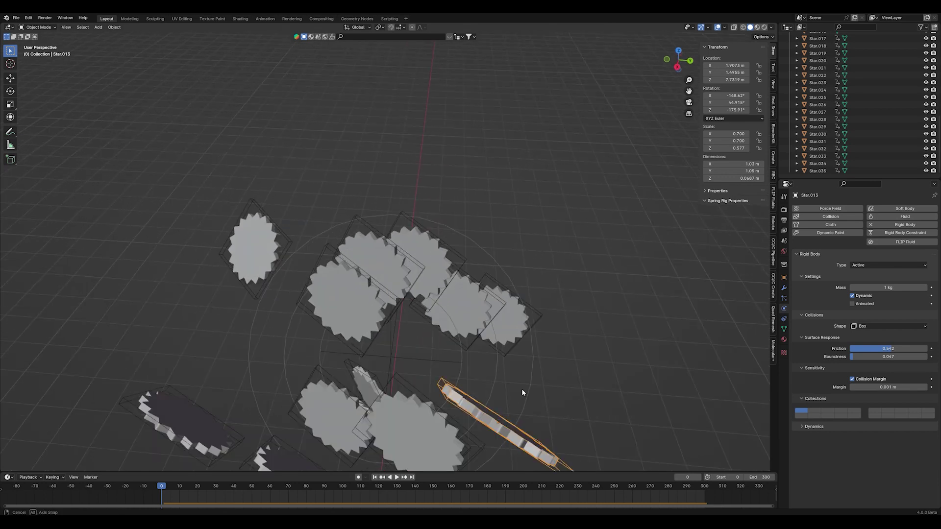
middle_drag(522, 389, 590, 277)
middle_drag(621, 196, 591, 197)
shift+middle_drag(572, 137, 559, 156)
click(892, 327)
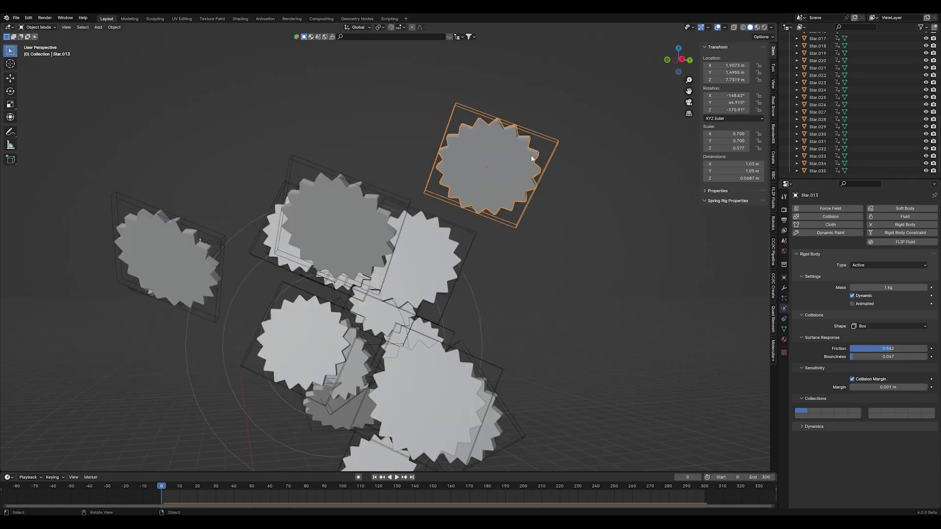
click(866, 326)
click(866, 386)
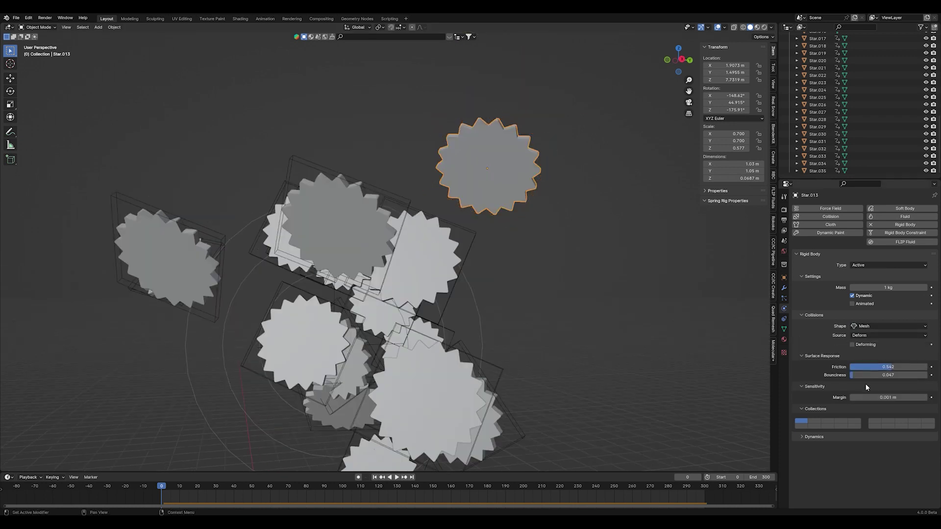
mouse_move(522, 168)
middle_down()
mouse_move(504, 146)
mouse_move(519, 168)
middle_up()
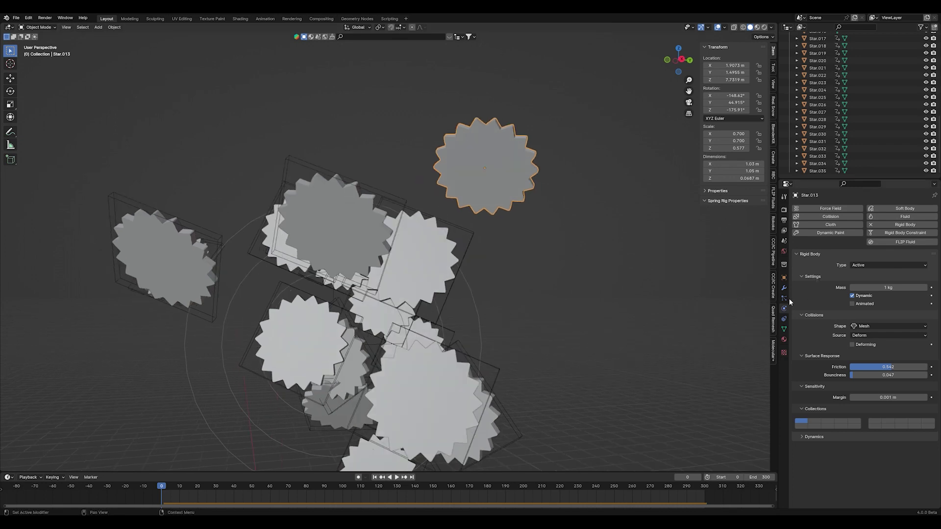
click(861, 326)
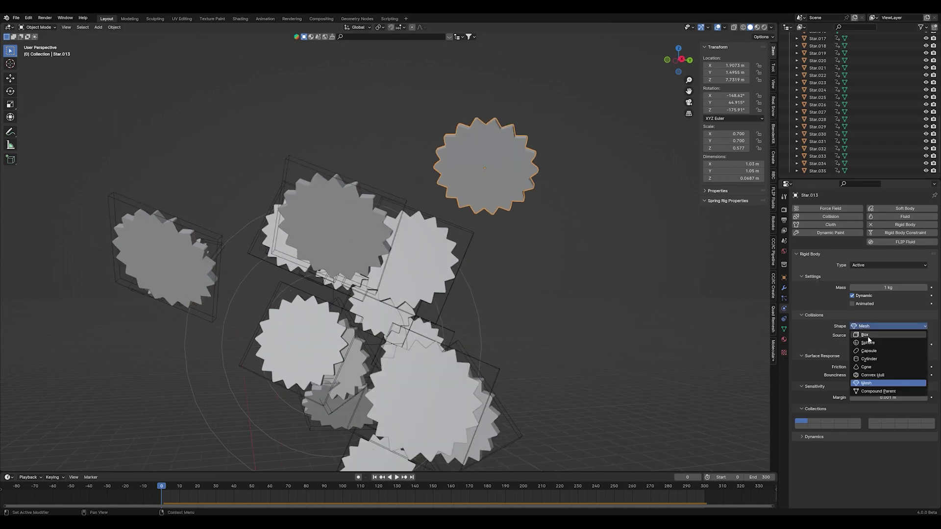
click(866, 331)
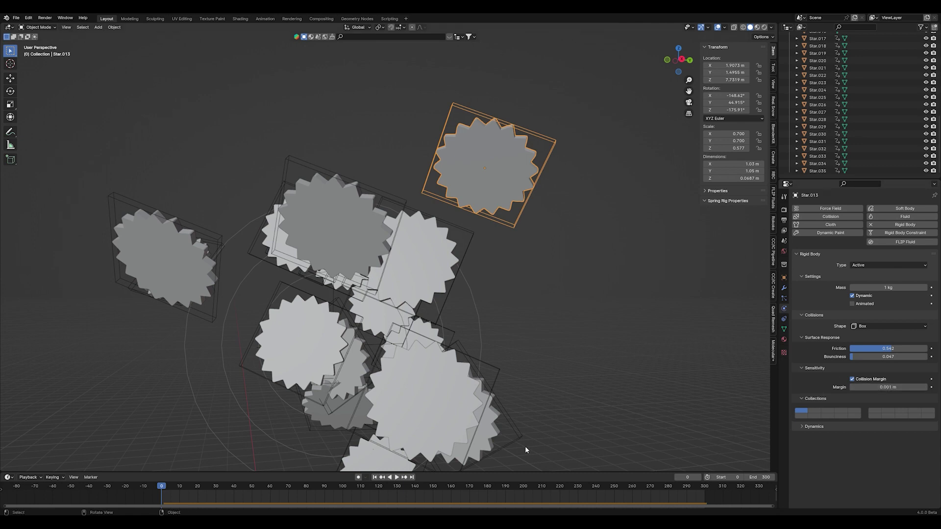
- Select the large front star and review the scene's Rigid Body World settings, including Split Impulse and the cache
click(444, 400)
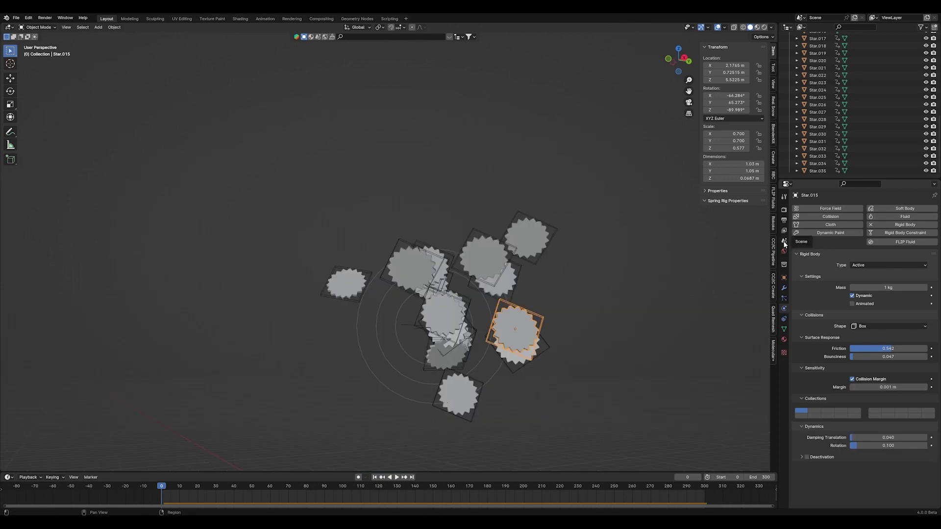
click(784, 240)
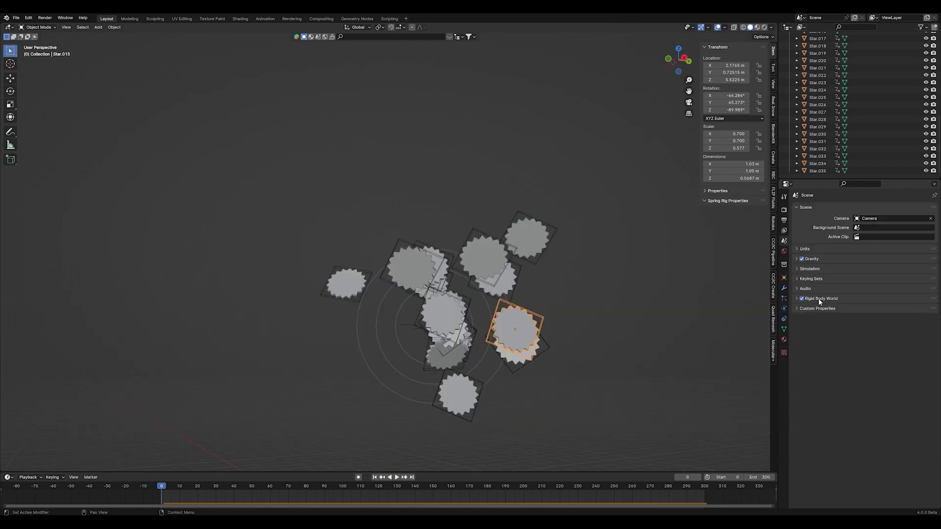
click(797, 299)
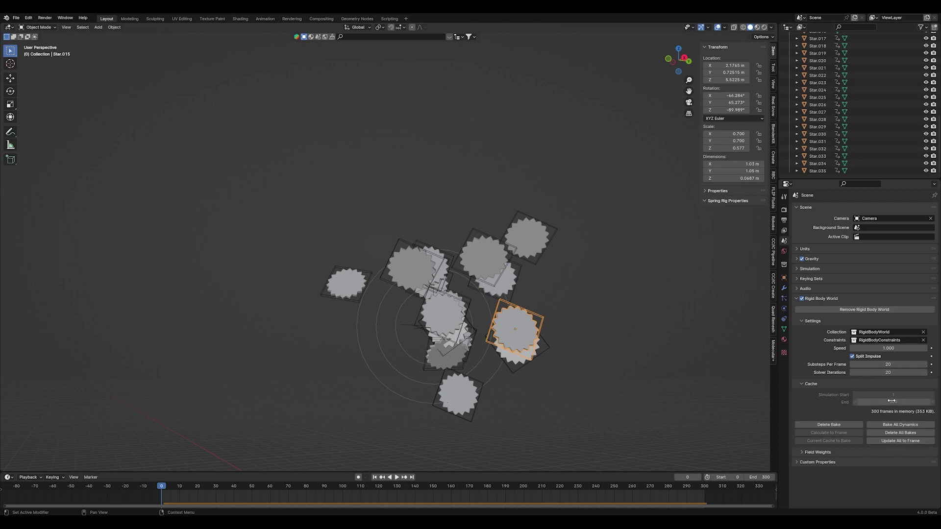
click(853, 357)
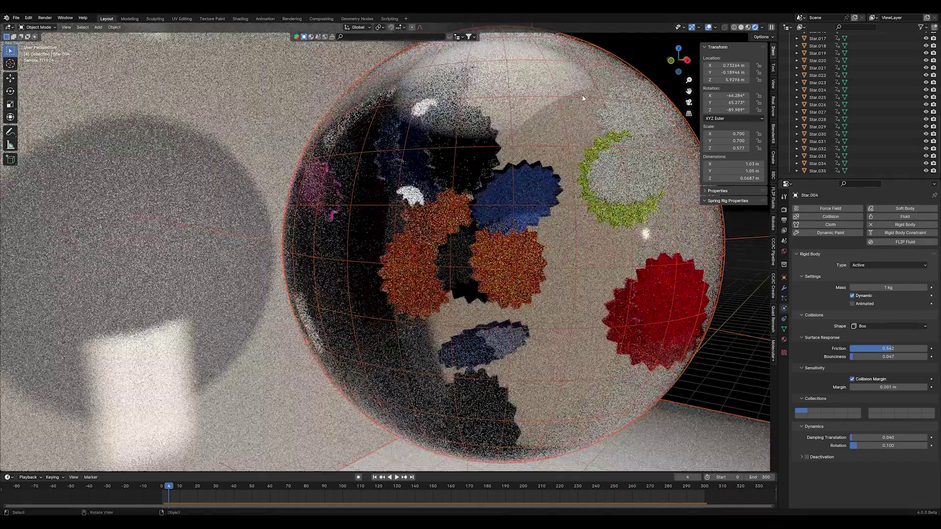
- Examine the sphere enclosing the stars in the rendered view and during simulation playback
scroll(582, 98, down, 5)
middle_drag(580, 181, 599, 181)
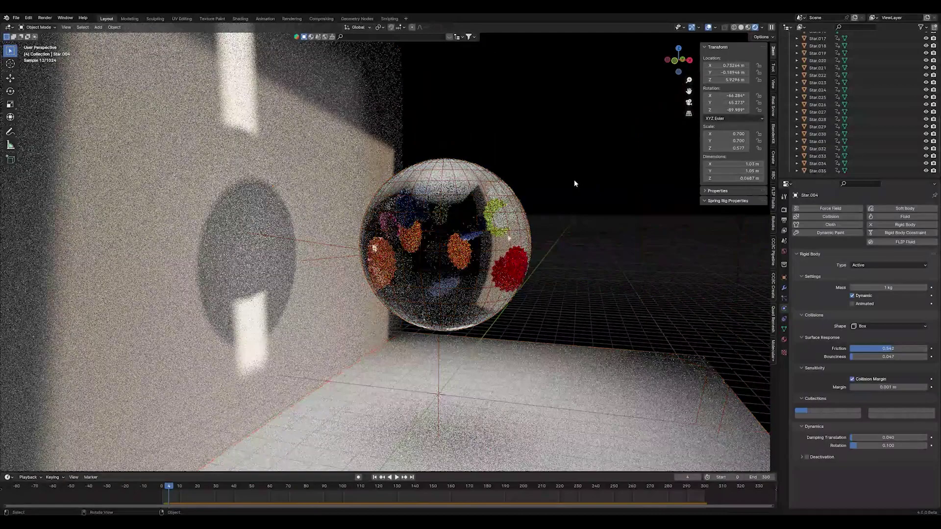
scroll(547, 210, up, 2)
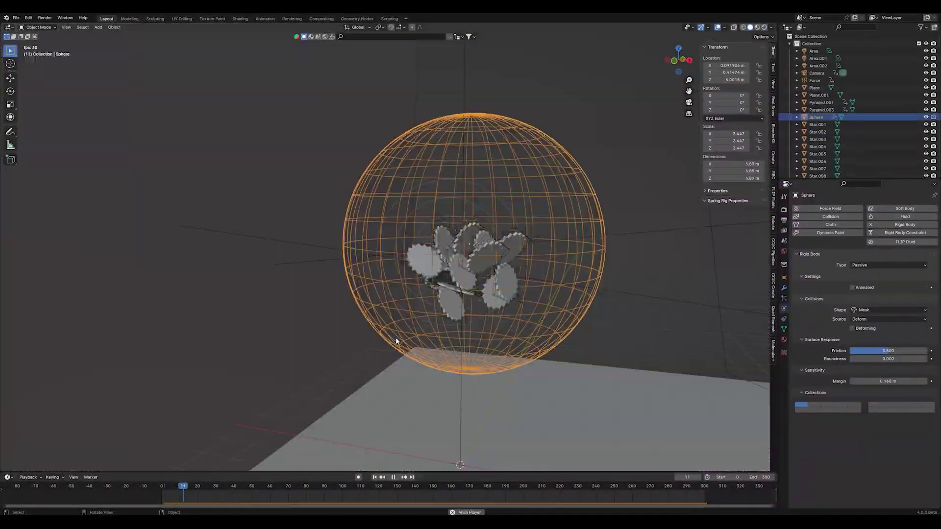
mouse_move(422, 313)
middle_down()
mouse_move(412, 328)
mouse_move(422, 325)
middle_up()
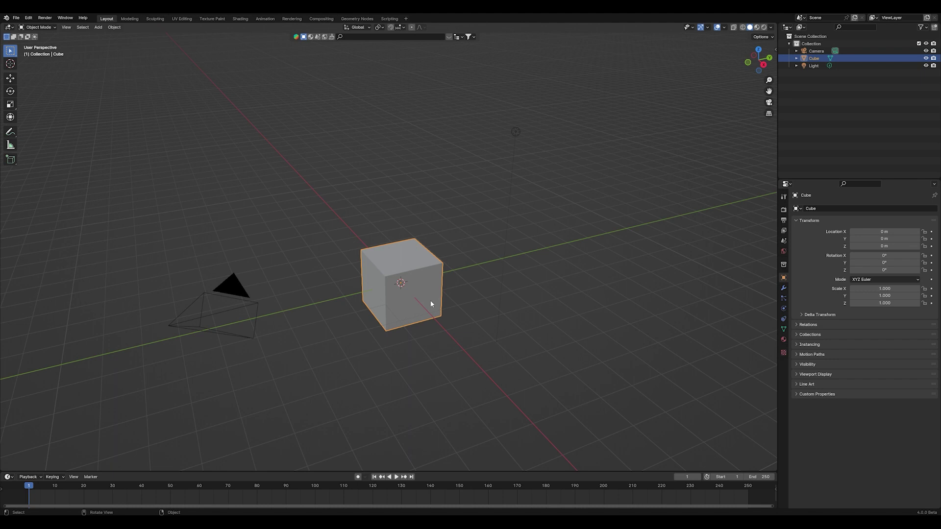
- Delete the default light and camera from the new scene, keeping the cube
middle_drag(431, 300, 504, 90)
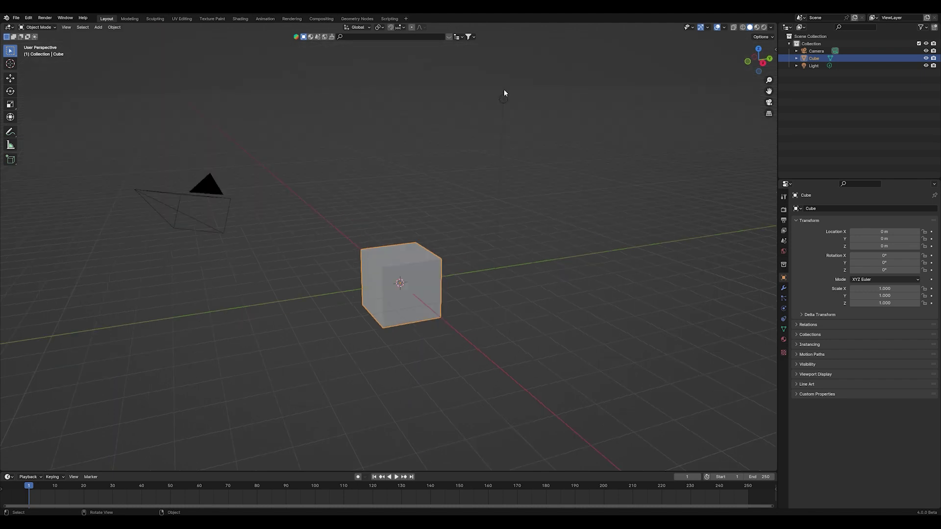
click(505, 98)
key(x)
click(505, 96)
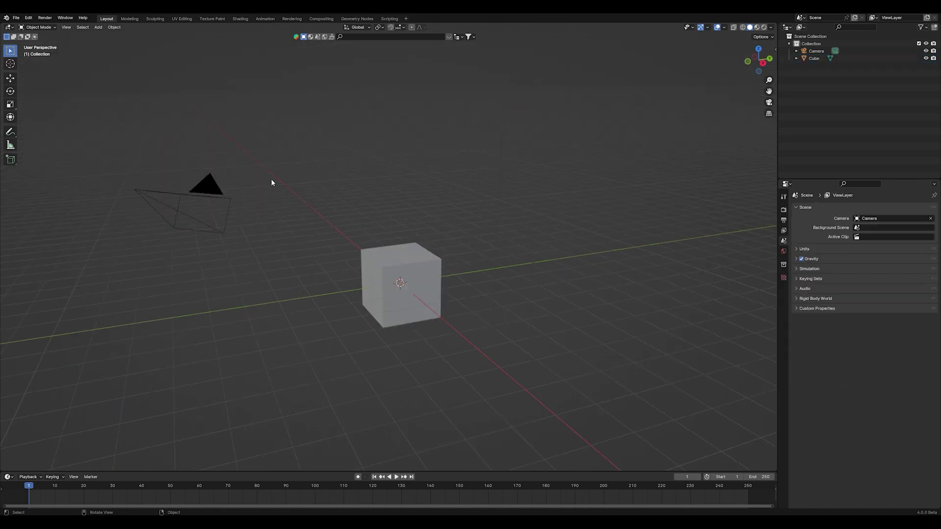
click(226, 192)
key(x)
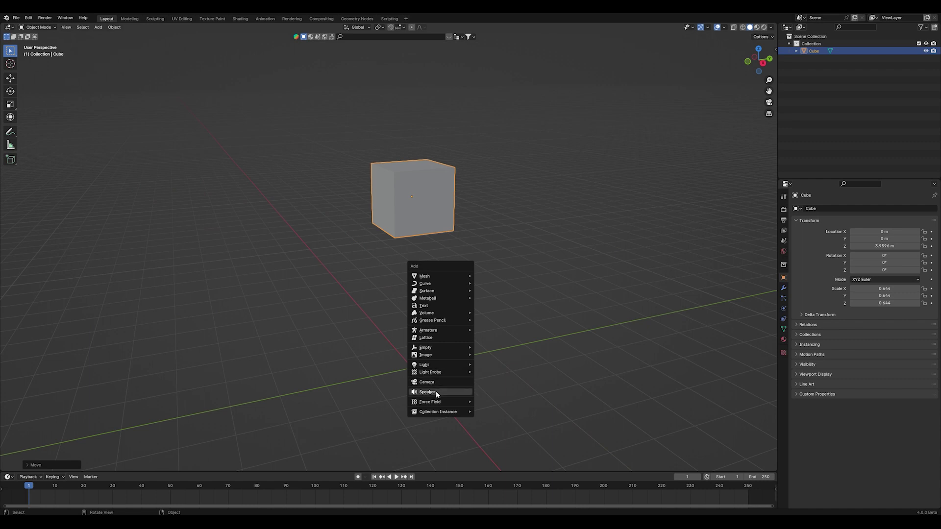
- Add a Force field above the cube with a strength of -400
mouse_move(454, 403)
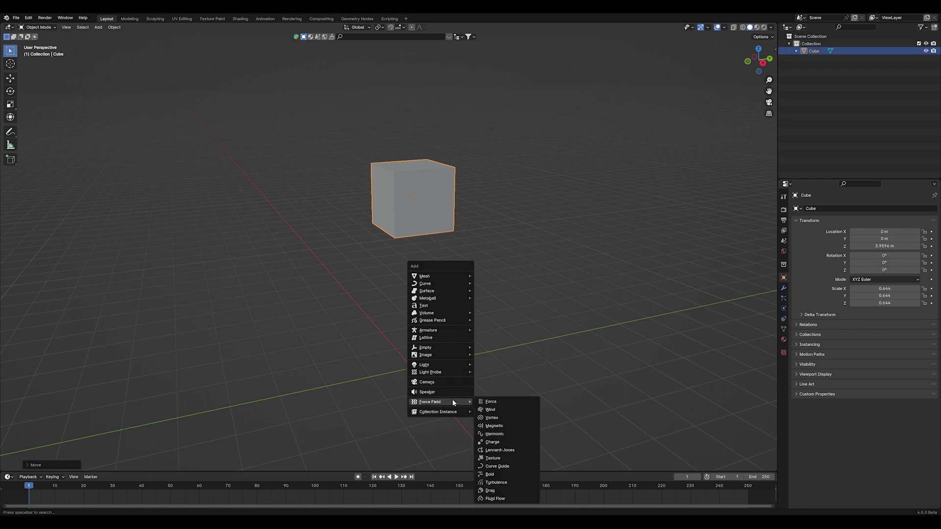
click(491, 402)
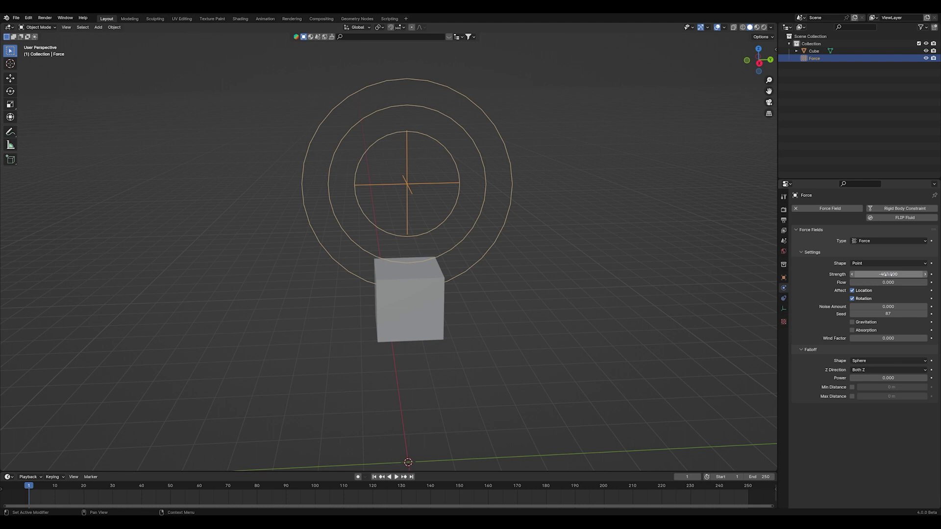
- Add an active rigid body to the cube and set its collision shape to Mesh with Base as the source
click(423, 289)
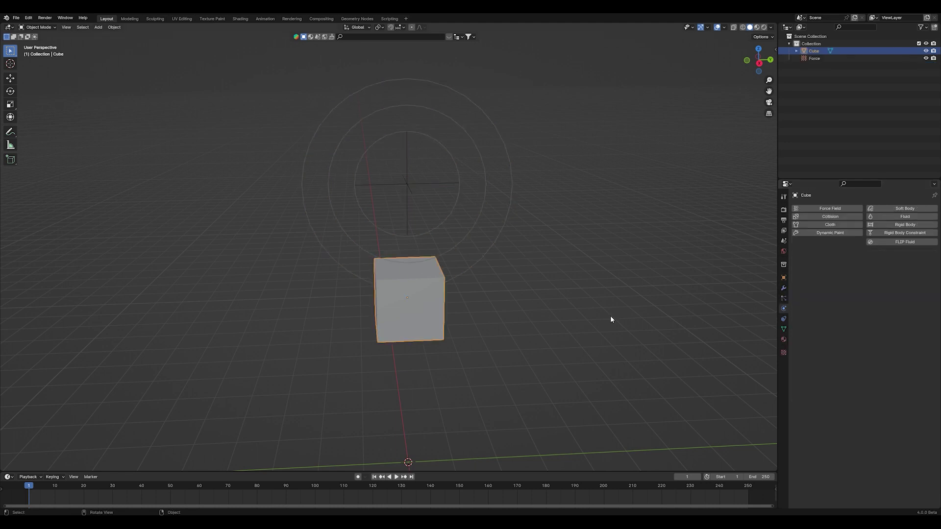
click(911, 226)
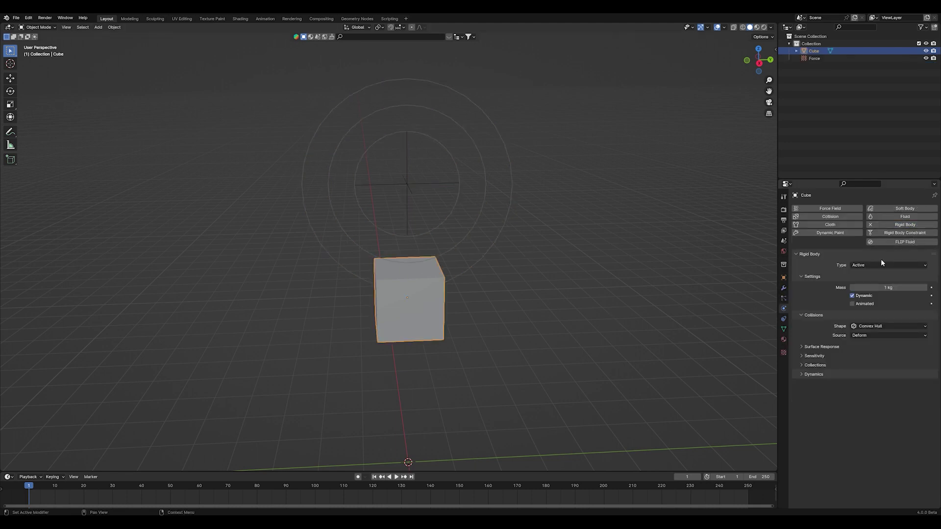
click(872, 327)
click(867, 335)
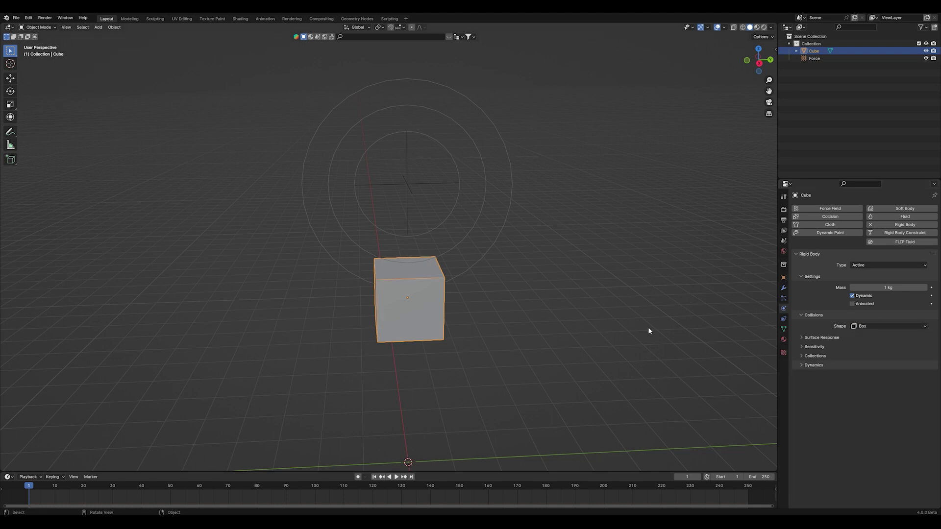
click(884, 326)
click(870, 367)
- Expand the cube's Surface Response, Sensitivity and Dynamics rigid body settings for review
click(822, 346)
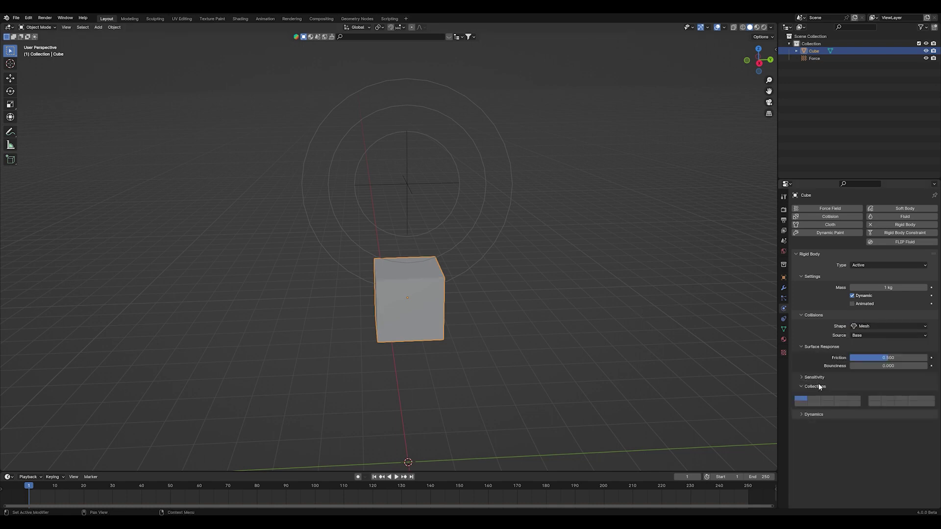
click(817, 376)
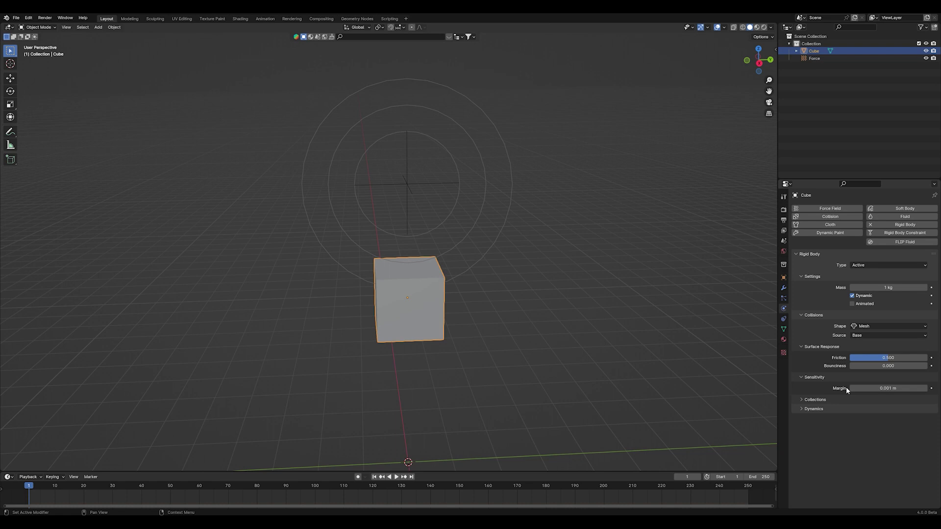
click(833, 409)
- Play the rigid body simulation to check how the force field moves the cubes, and return to the first frame
key(space)
middle_drag(443, 353, 399, 347)
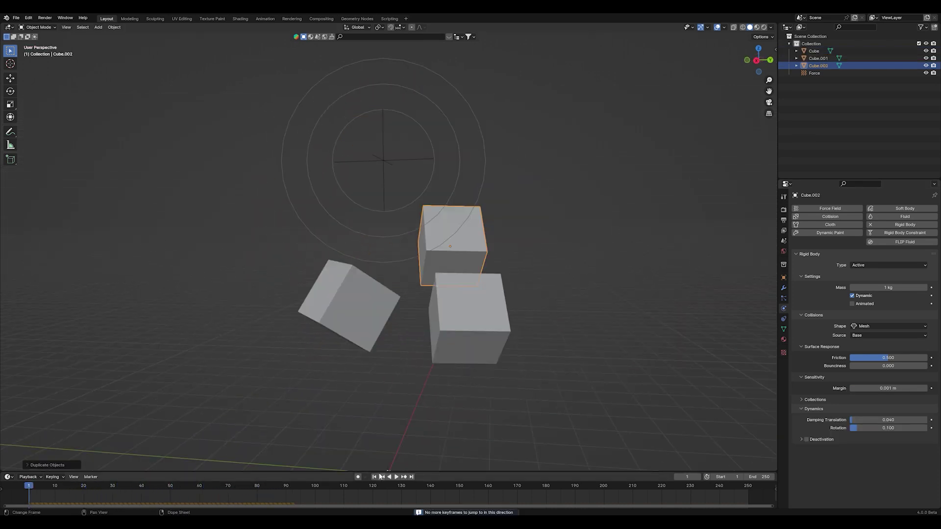
key(space)
middle_drag(486, 340, 509, 337)
key(space)
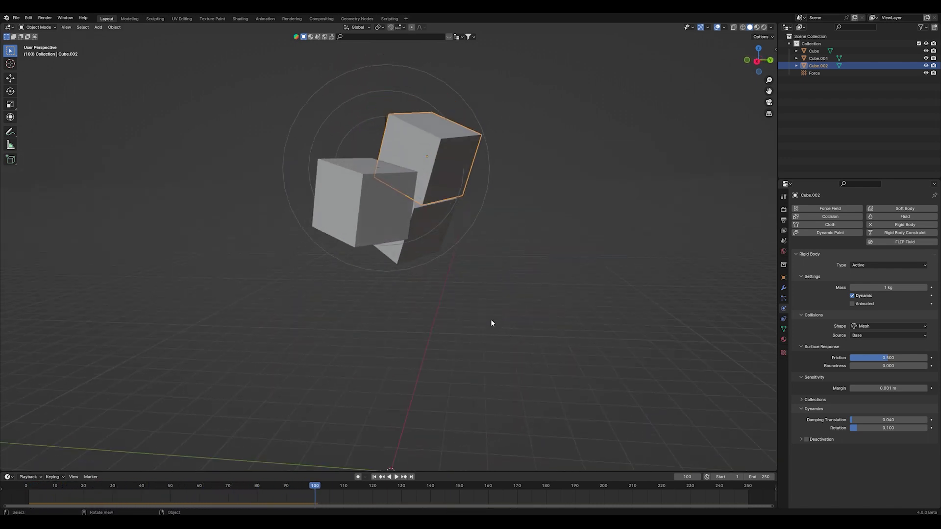
click(375, 478)
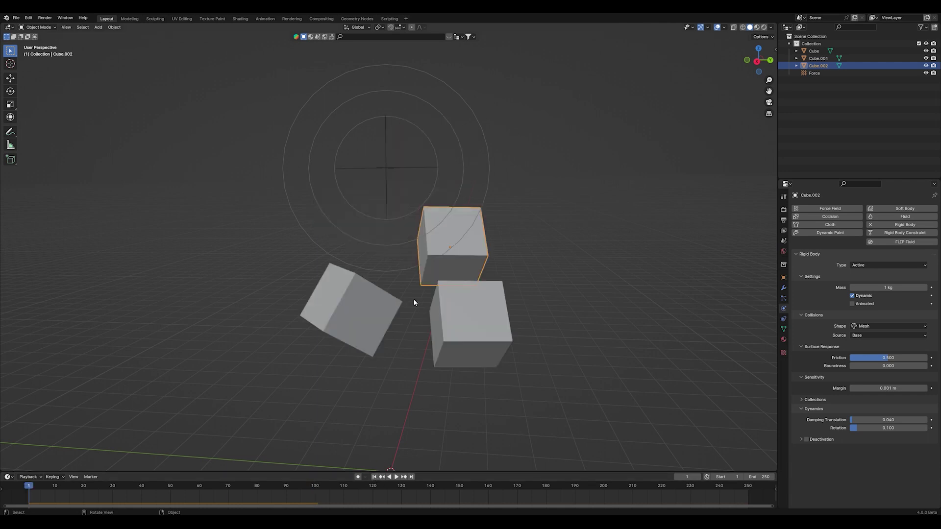
- Duplicate the cube Cube.001 and place the copy between the other cubes, beneath the force field's center
middle_drag(413, 299, 463, 293)
click(463, 294)
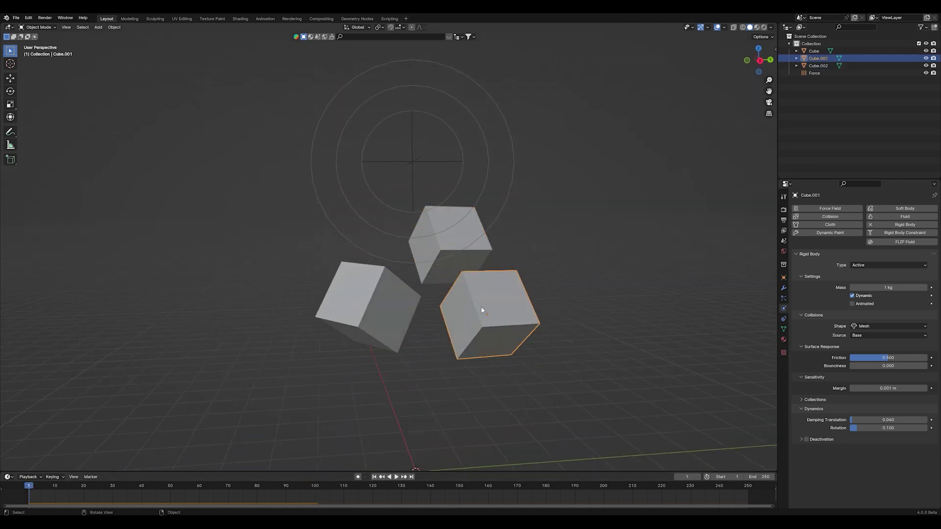
key(shift+d)
click(409, 287)
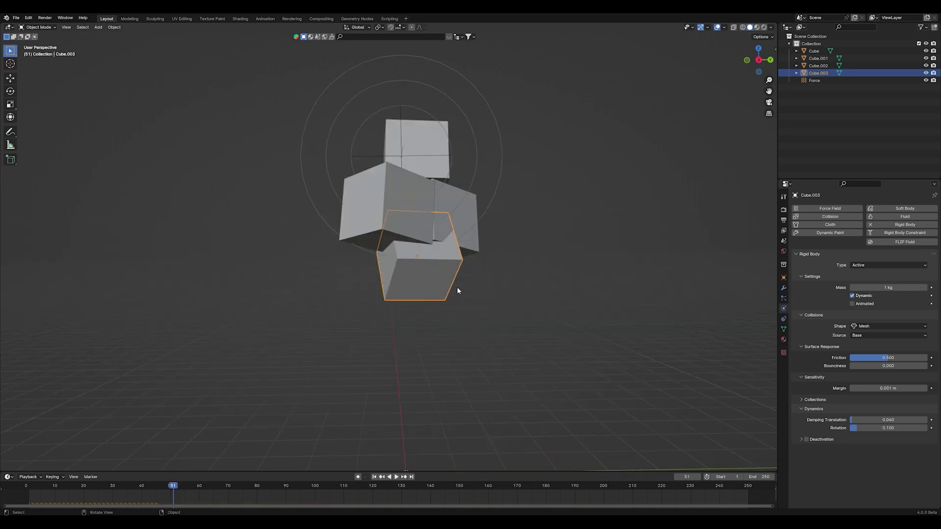
- Insert a Scale keyframe on Cube.003 at frame 51 and step back to frame 50
key(k)
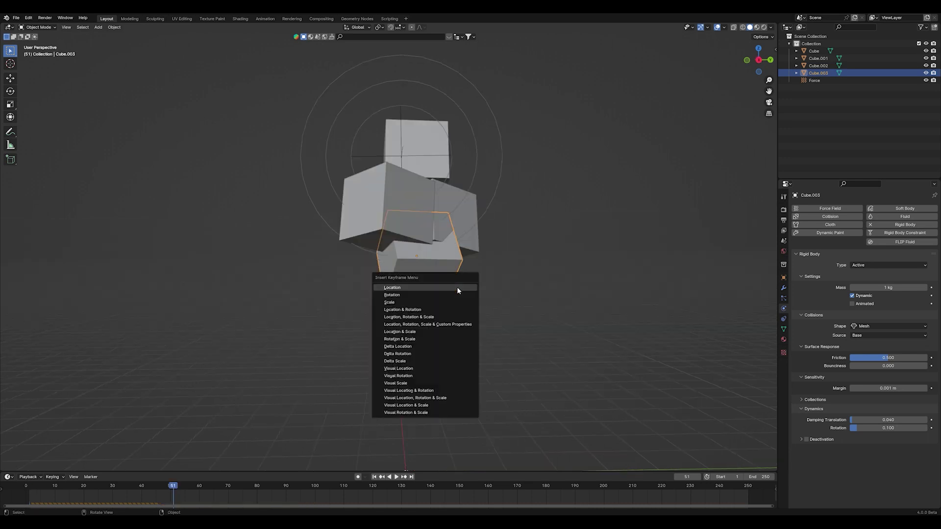
click(400, 302)
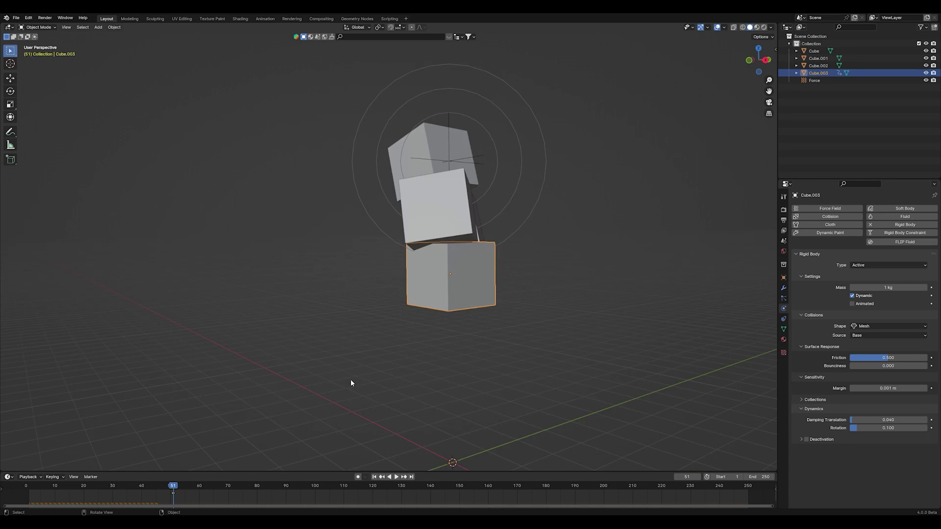
key(Left)
- Scale Cube.003 down to a tiny speck and insert a Scale keyframe for it at frame 50
middle_drag(460, 311, 446, 311)
scroll(505, 300, up, 2)
key(s)
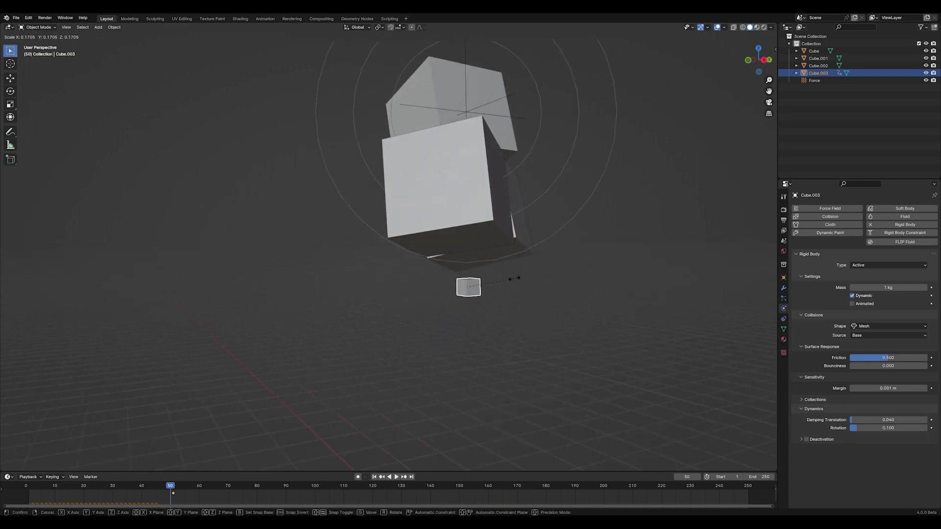
click(512, 278)
key(s)
click(521, 287)
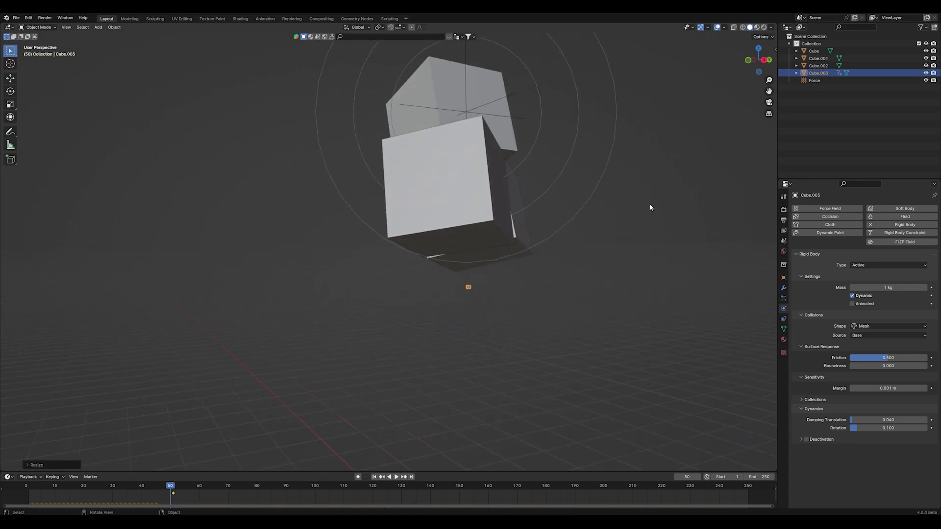
key(s)
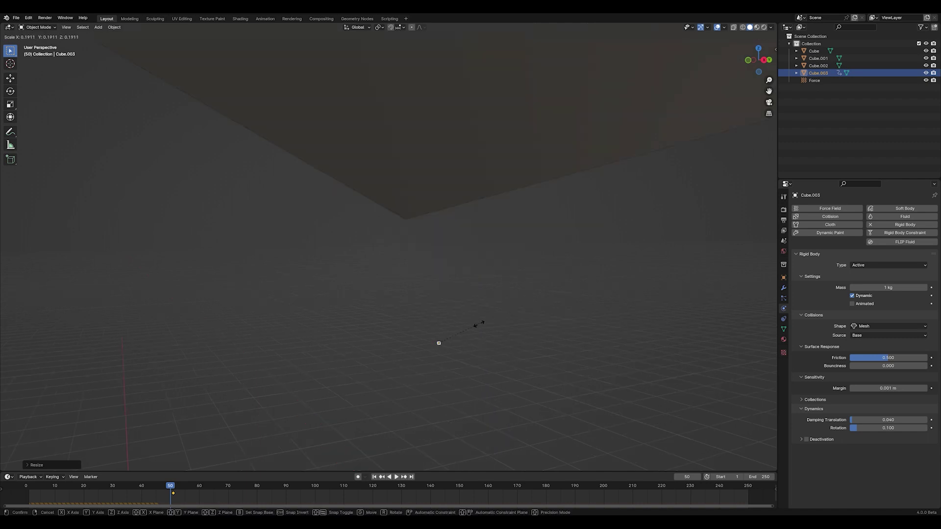
click(470, 331)
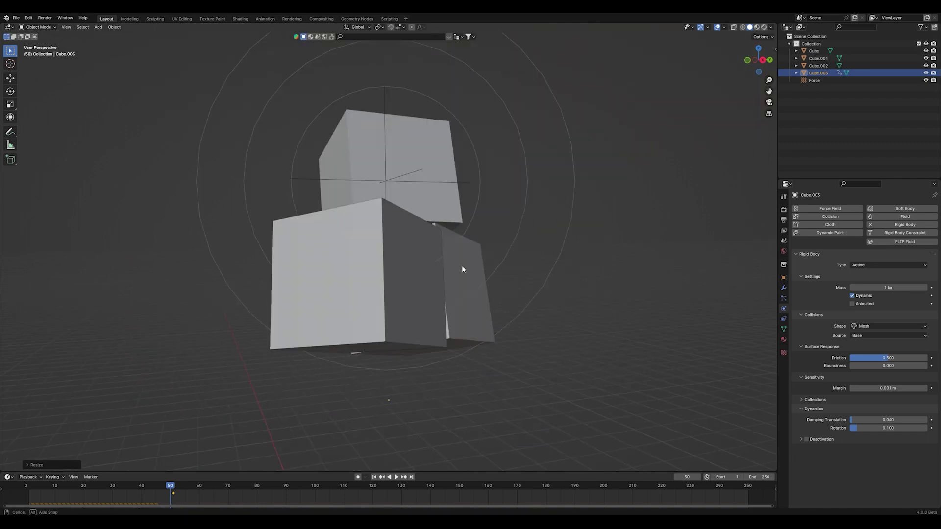
key(i)
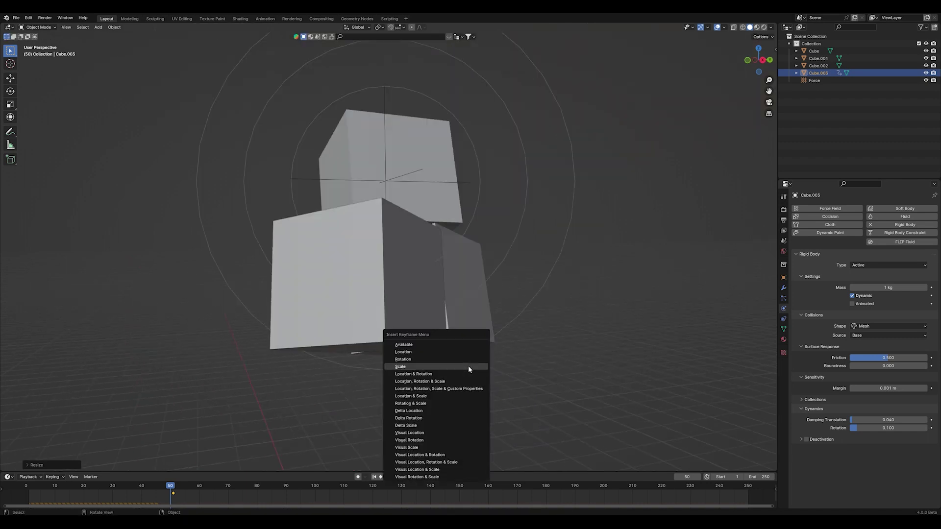
click(469, 366)
- Play the simulation from the first frame to check the cube's sudden growth, and return to the first frame
click(374, 477)
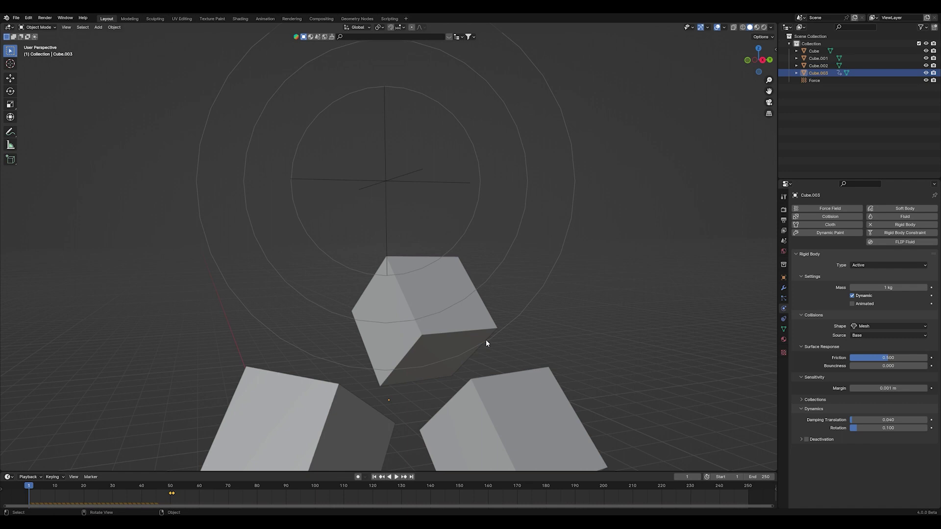
key(space)
scroll(490, 328, down, 6)
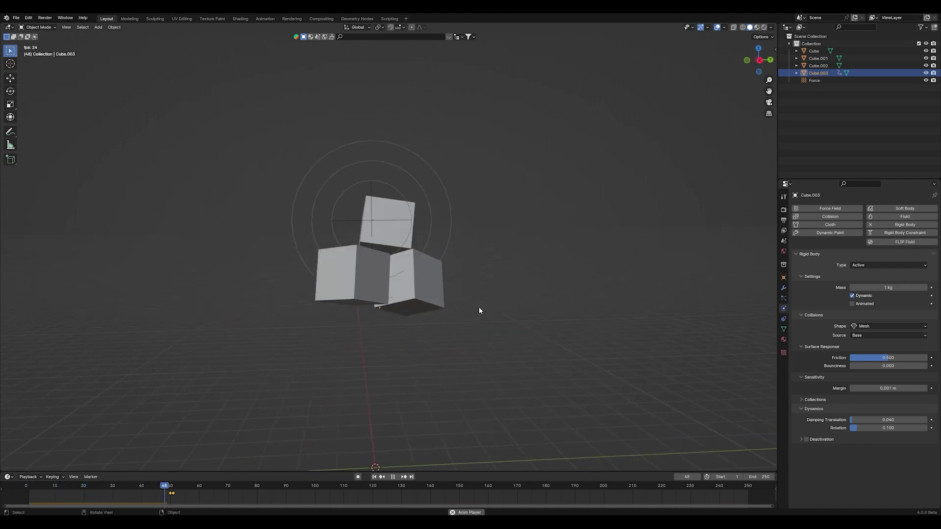
scroll(479, 309, down, 8)
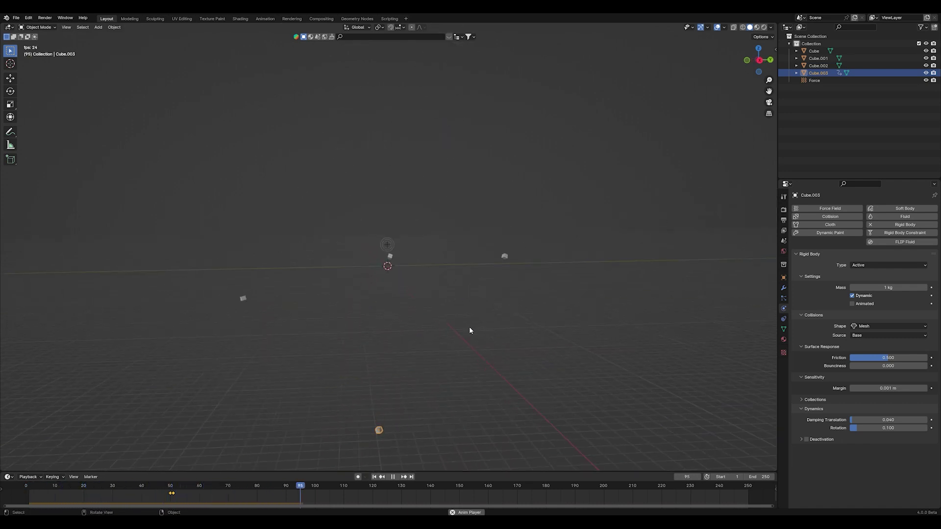
key(space)
click(375, 477)
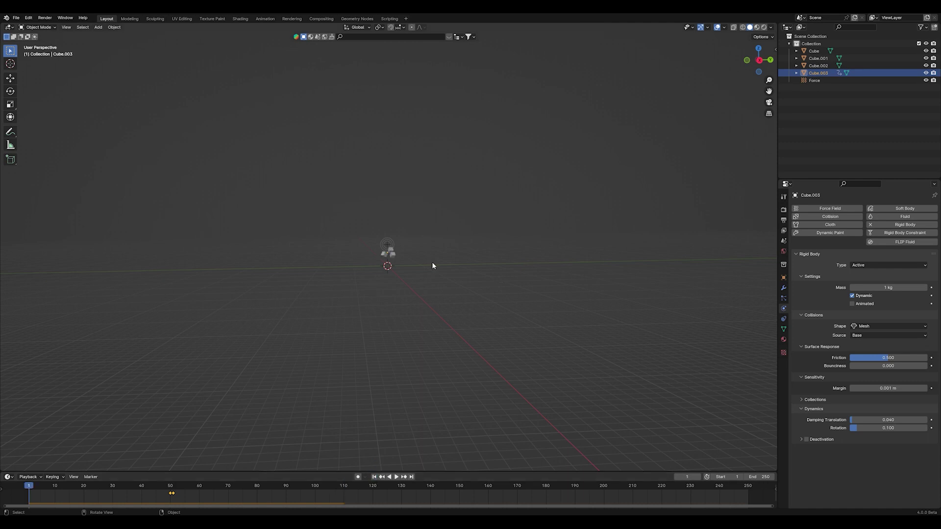
- Move Cube.003 to a new position and replay the simulation to check its collision with the other cubes
scroll(429, 275, up, 10)
key(space)
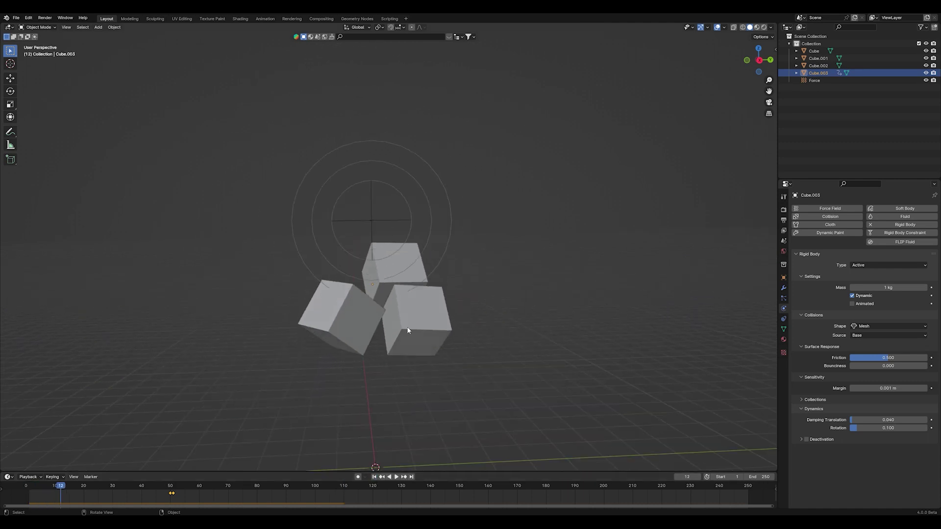
drag(407, 327, 412, 188)
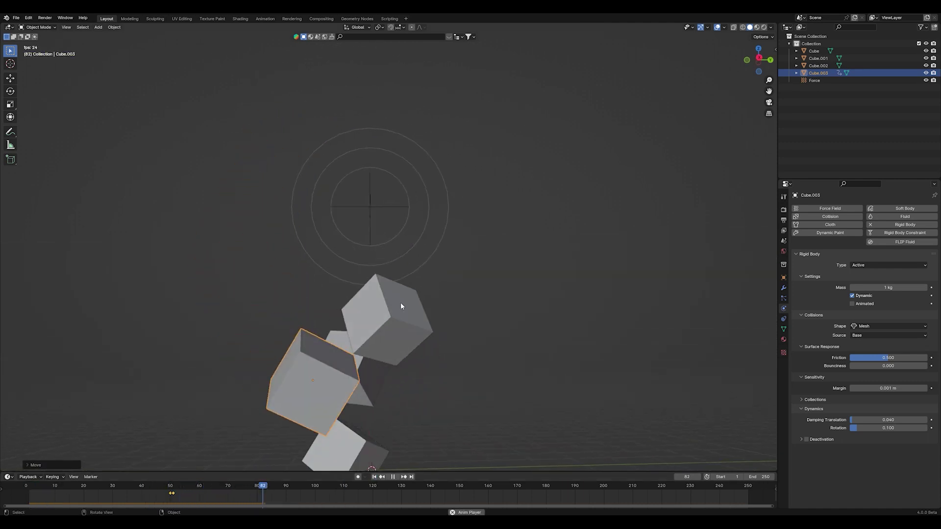
key(space)
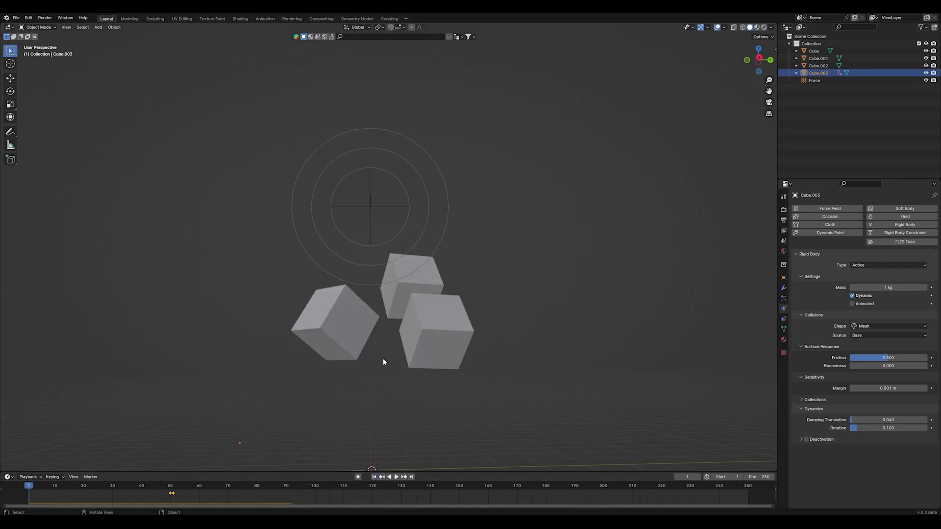
- Duplicate Cube.003 in place twice, moving the copies' scale keyframes to about frame 65 and about frame 23
scroll(392, 339, down, 3)
key(shift+d)
right_click(402, 320)
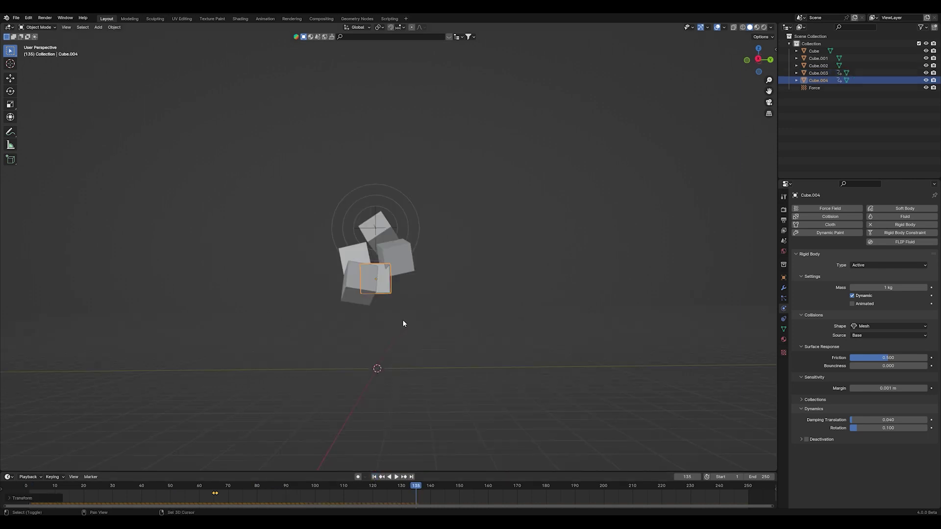
key(shift+d)
right_click(342, 413)
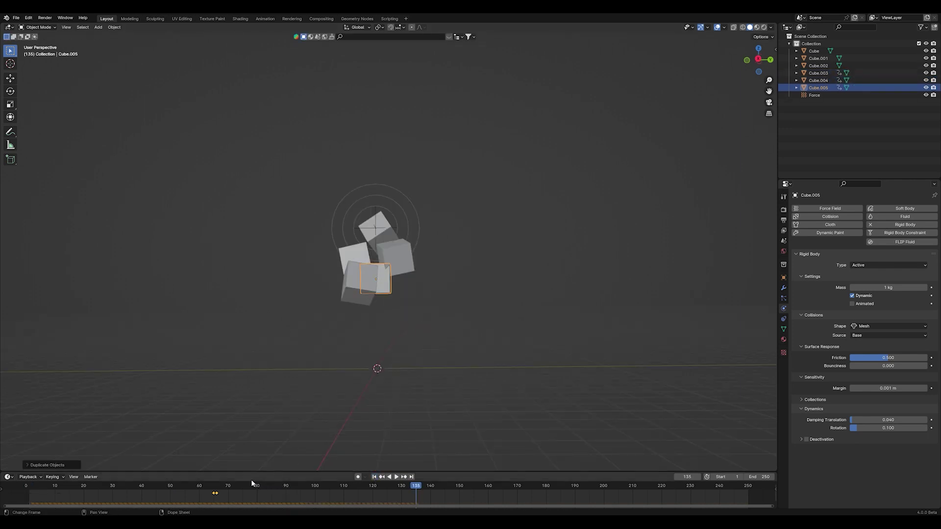
key(g)
click(110, 494)
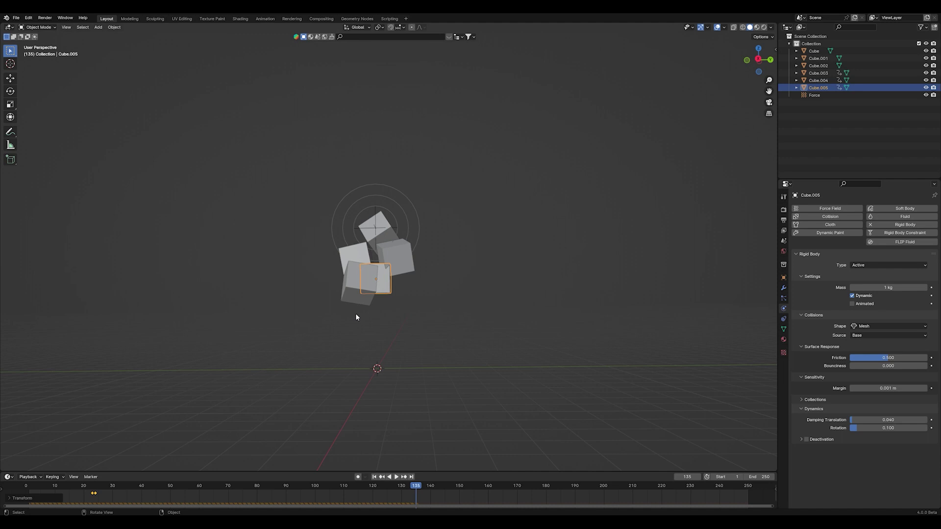
- Duplicate the cube in place, shift the copy's scale keyframes to about frame 33, and duplicate it once more
key(shift+d)
right_click(385, 379)
key(g)
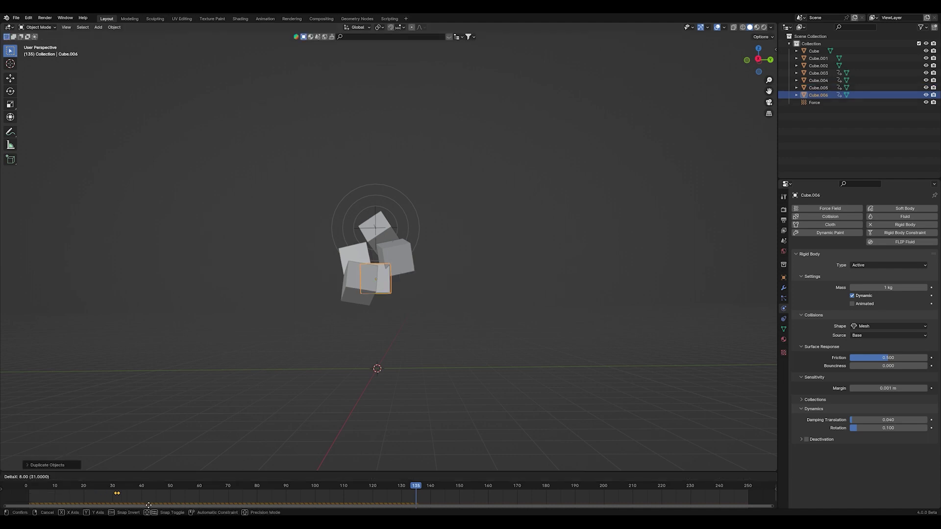
click(154, 510)
key(shift+d)
right_click(402, 365)
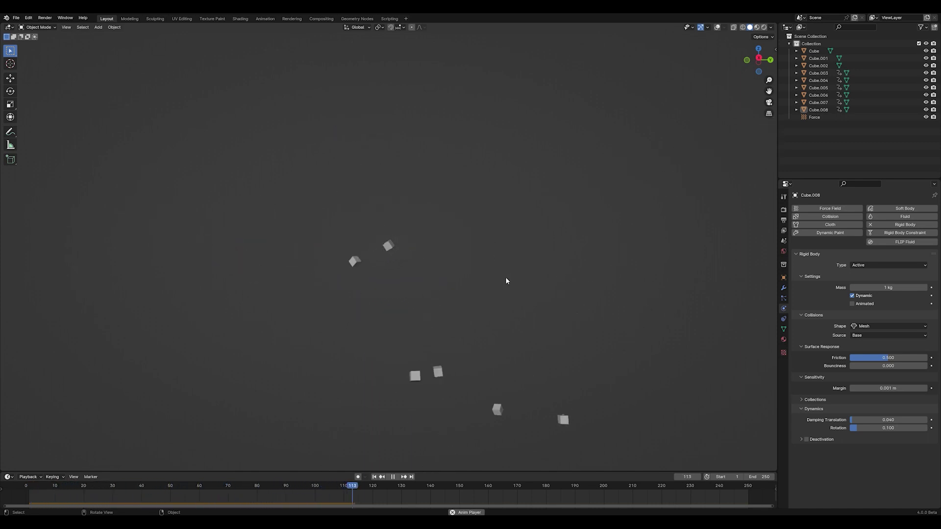
- Return to the first frame, add a UV sphere around the force field and enlarge it to enclose the cubes, about 6.66 in scale
key(space)
click(374, 477)
key(shift+a)
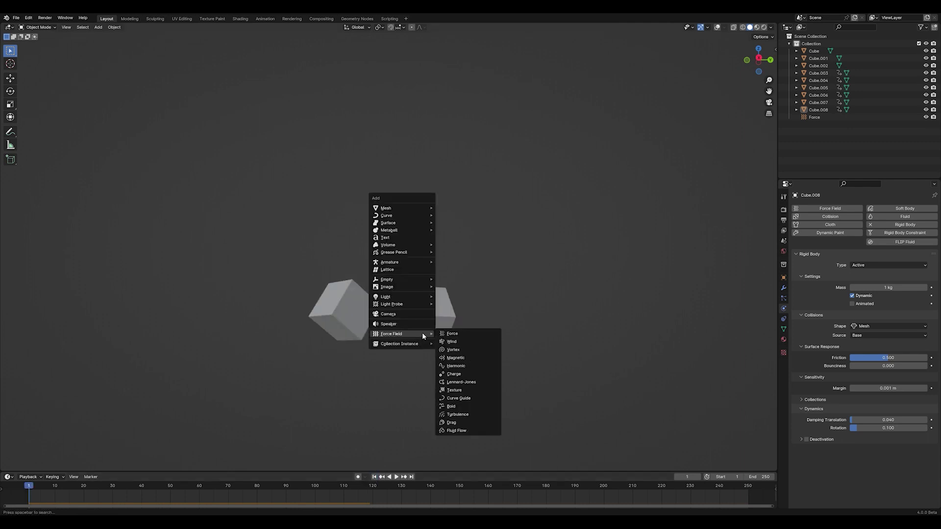
mouse_move(393, 211)
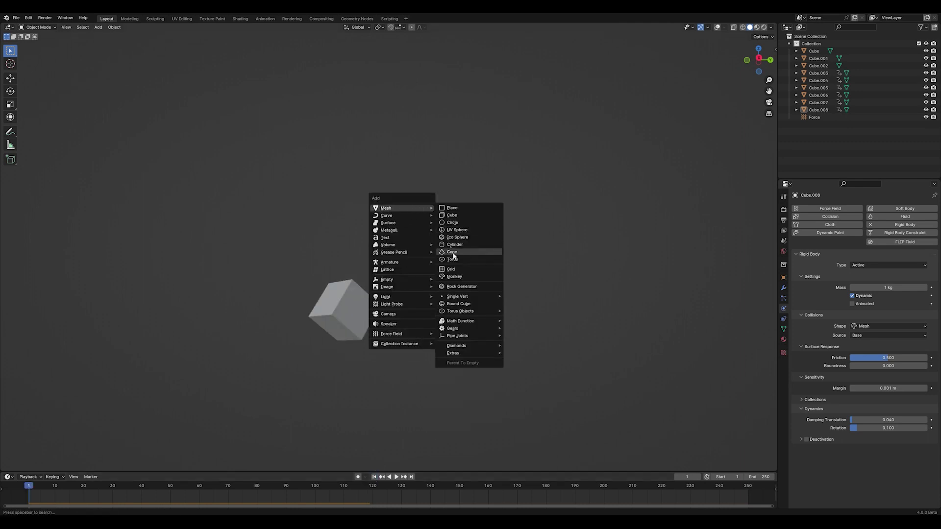
click(457, 230)
click(119, 270)
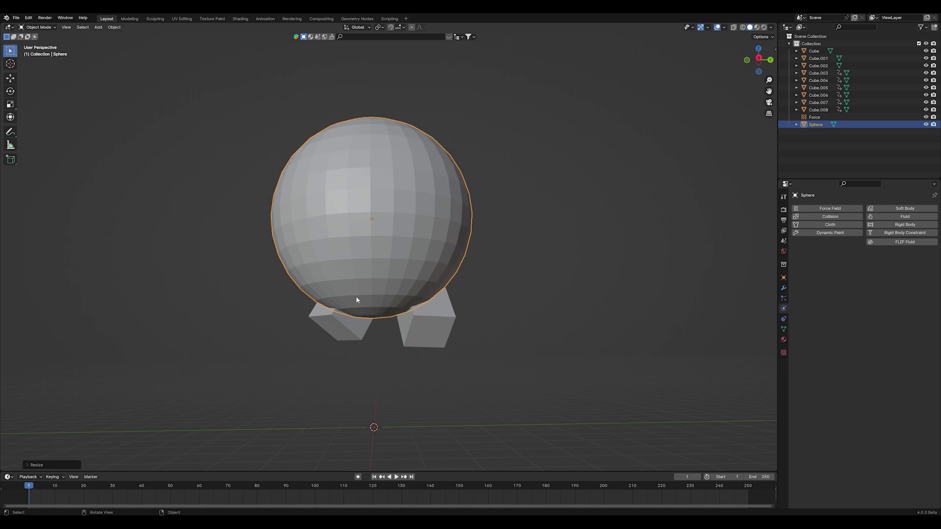
key(s)
click(615, 305)
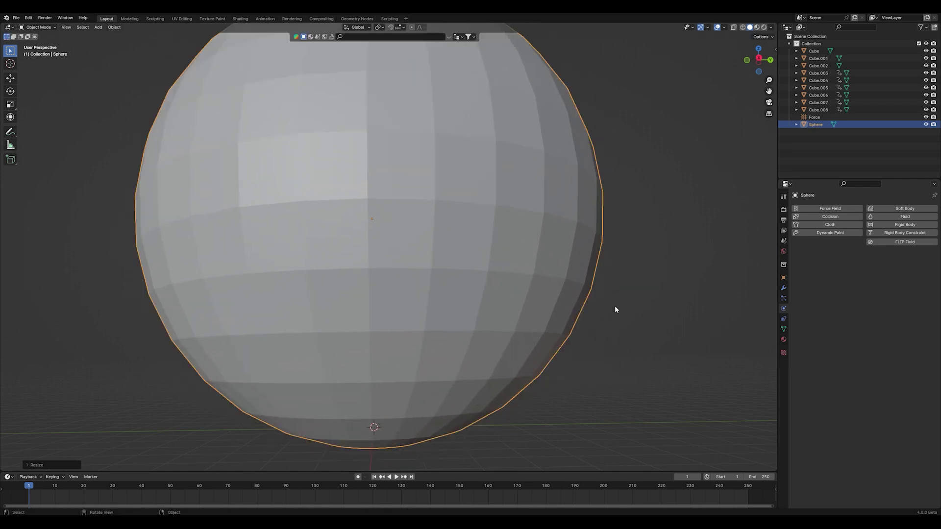
- Add a rigid body to the sphere, set its type to Passive and choose its collision shape
scroll(536, 313, down, 5)
middle_drag(614, 305, 511, 318)
scroll(511, 318, down, 2)
click(905, 224)
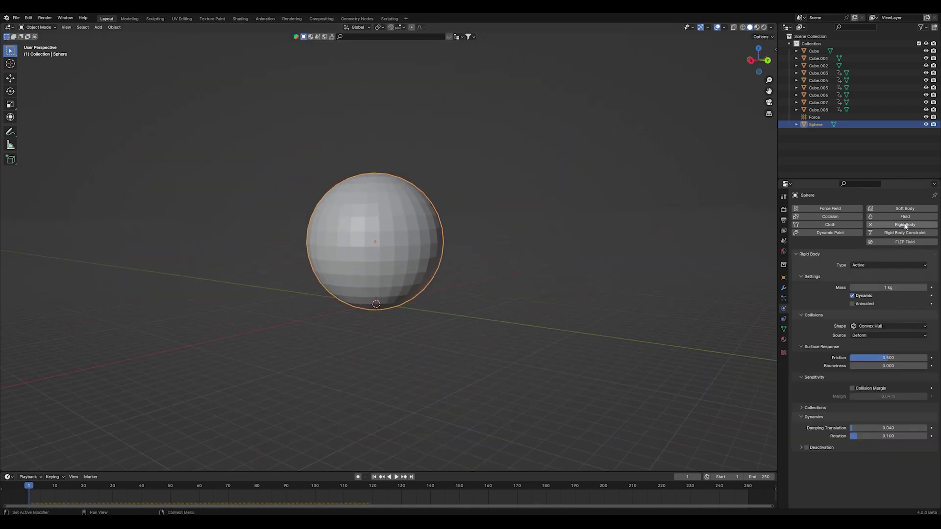
click(866, 267)
click(867, 284)
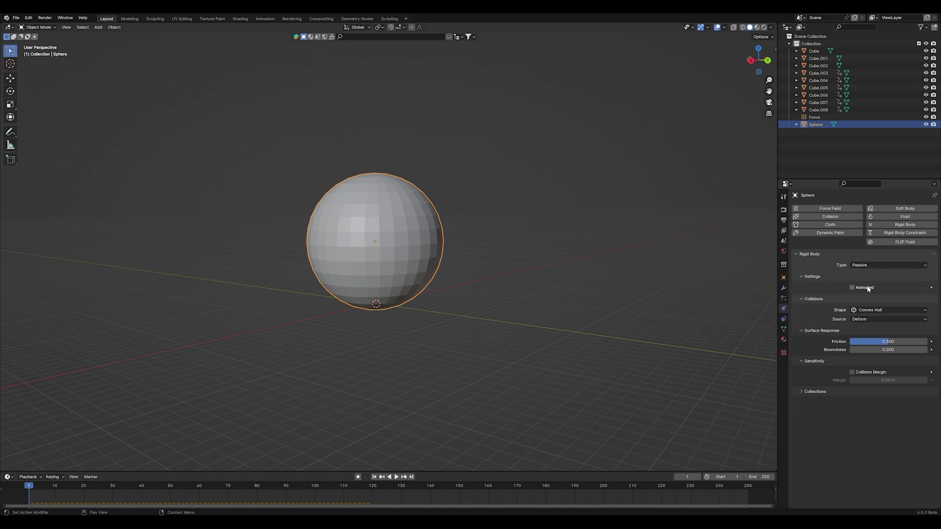
click(873, 312)
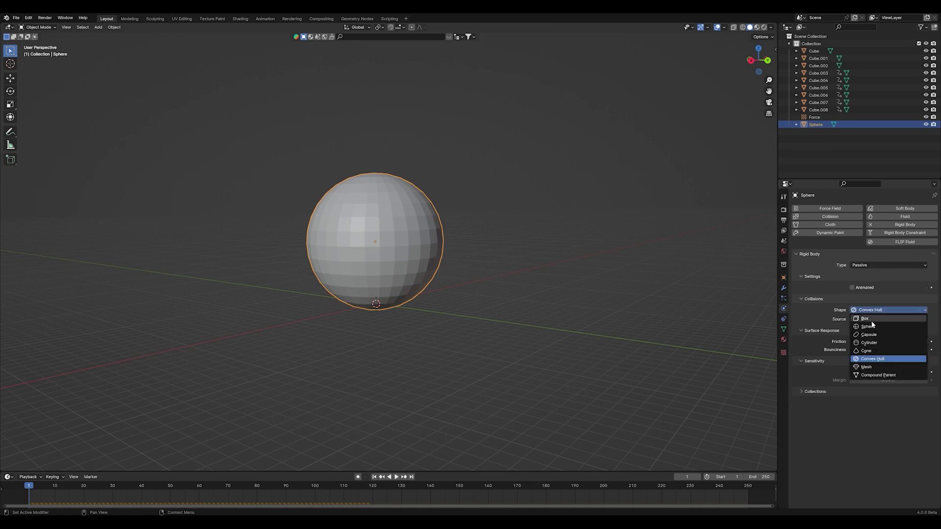
click(871, 359)
- Set the sphere's viewport display to Wire
click(784, 277)
click(862, 452)
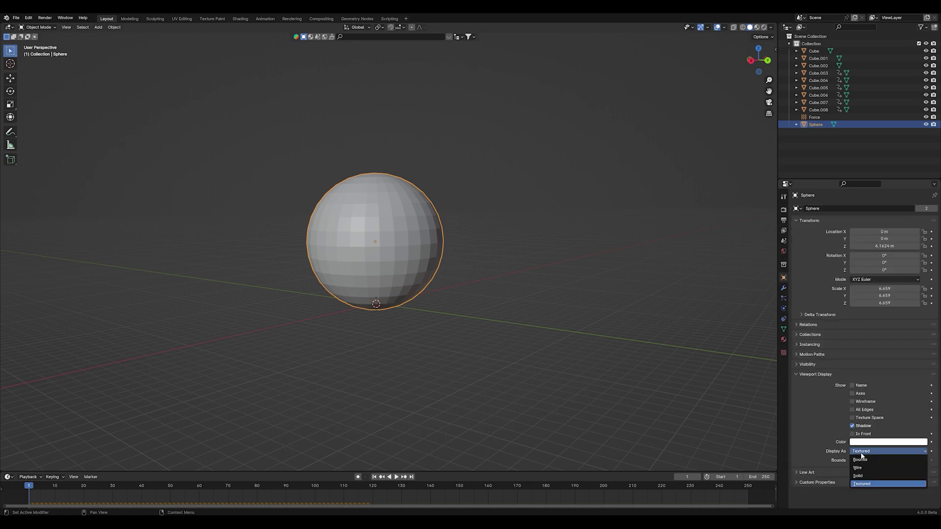
click(858, 467)
- Play the simulation to check how the cubes behave inside the wireframe sphere
middle_drag(472, 341, 396, 425)
key(space)
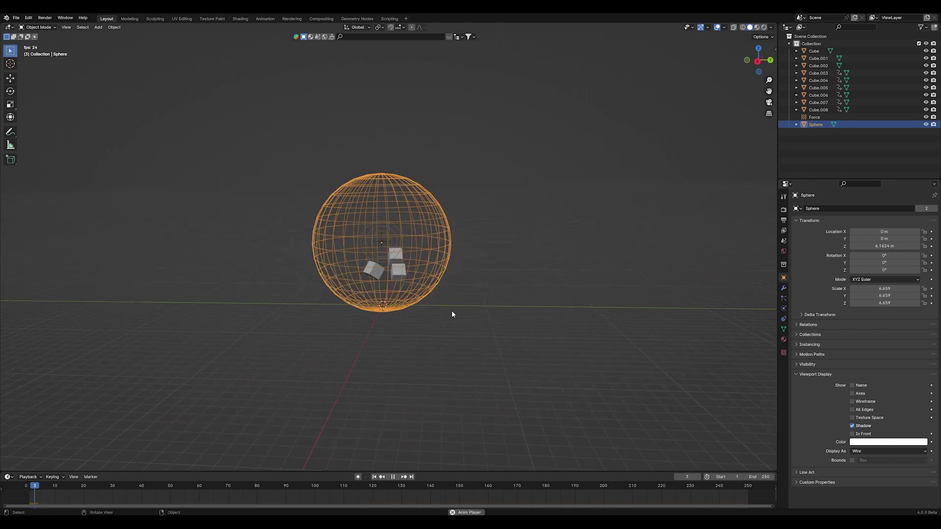
middle_drag(473, 283, 489, 274)
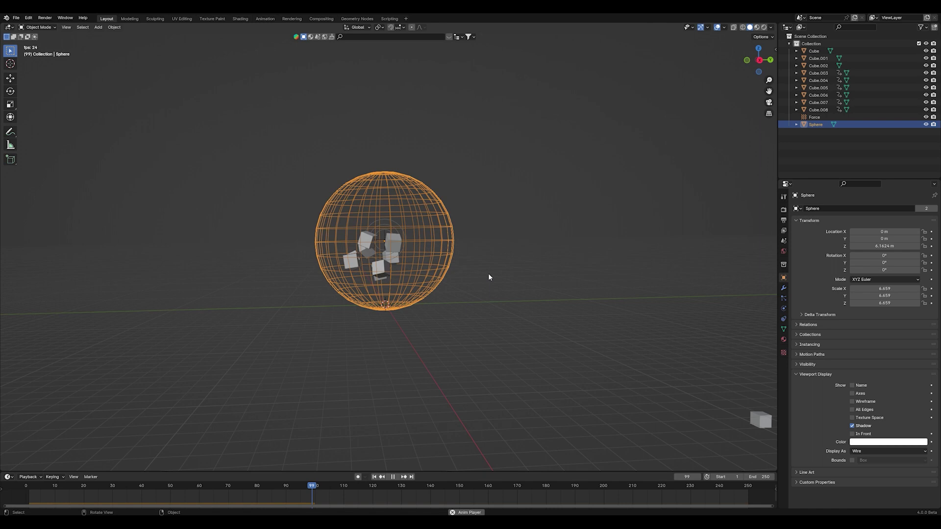
scroll(480, 276, up, 3)
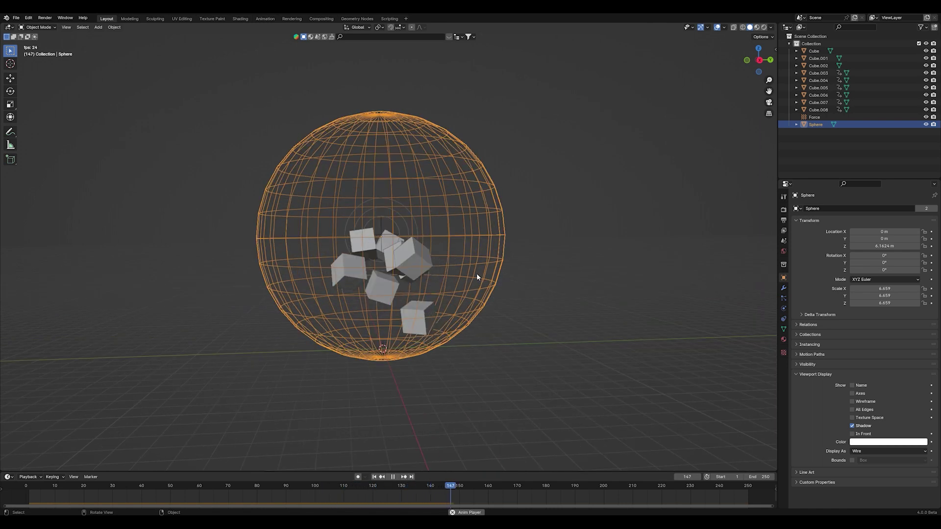
key(space)
- Duplicate the animated cube Cube.005 inside the sphere
click(374, 260)
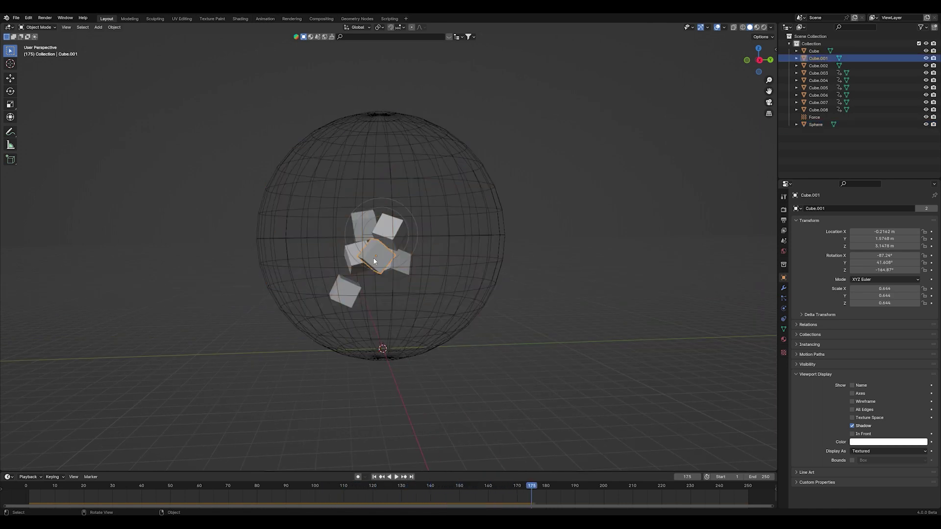
click(350, 267)
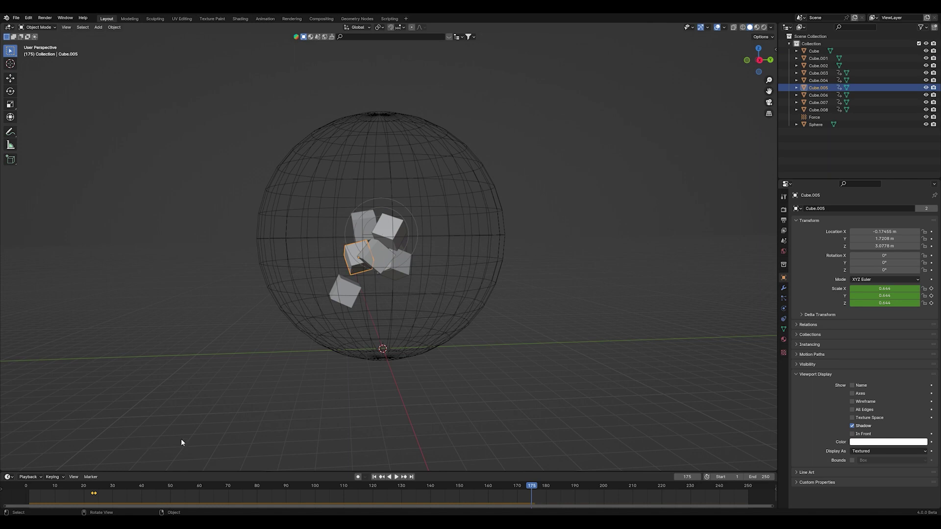
key(shift+d)
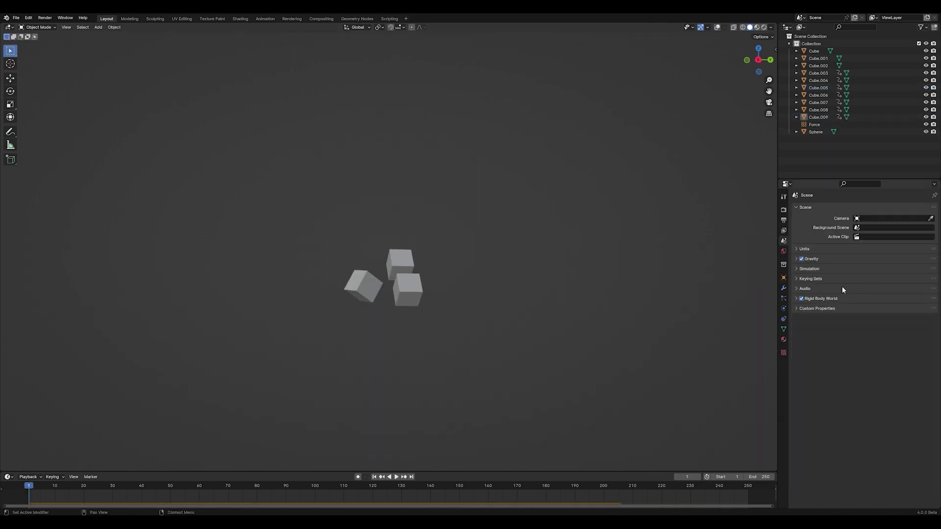
- Enable Split Impulse in the Rigid Body World, set Substeps Per Frame and Solver Iterations to 20, and replay the simulation
click(821, 304)
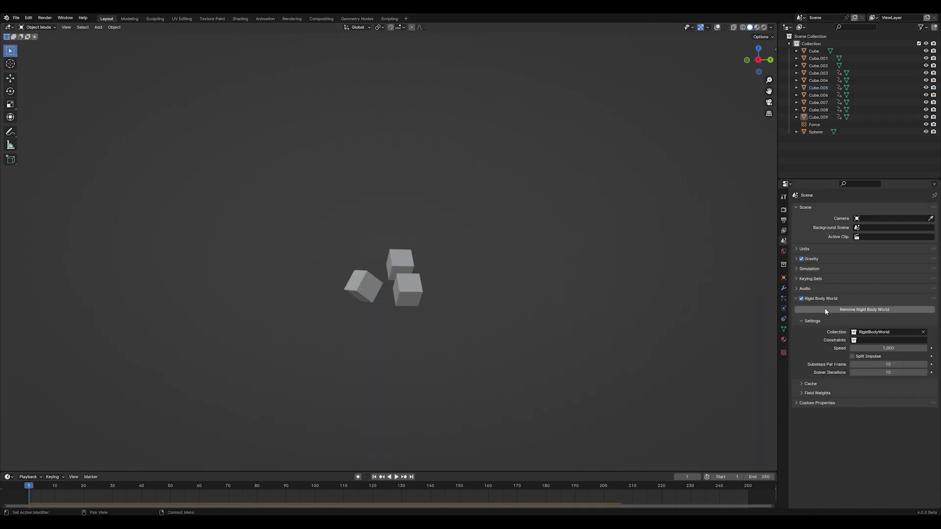
click(852, 357)
drag(885, 372, 885, 364)
text(2)
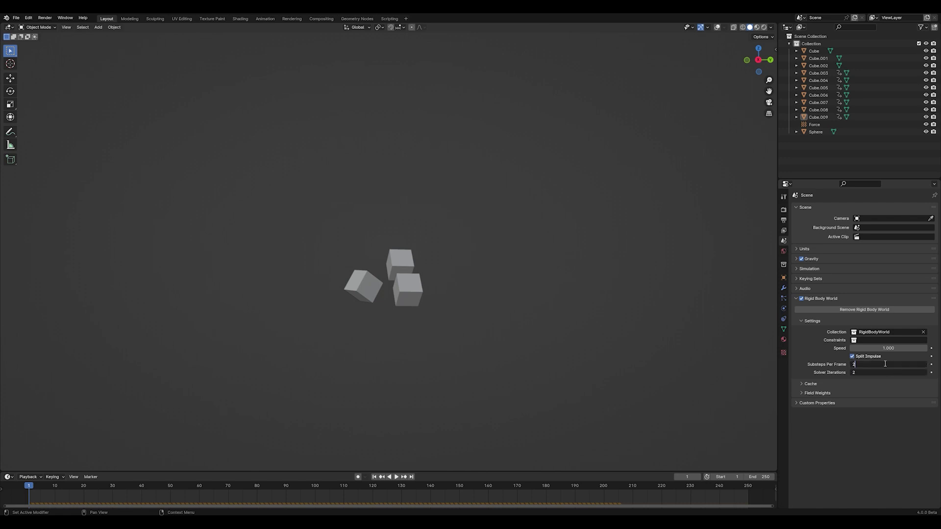
text(0)
key(Return)
key(space)
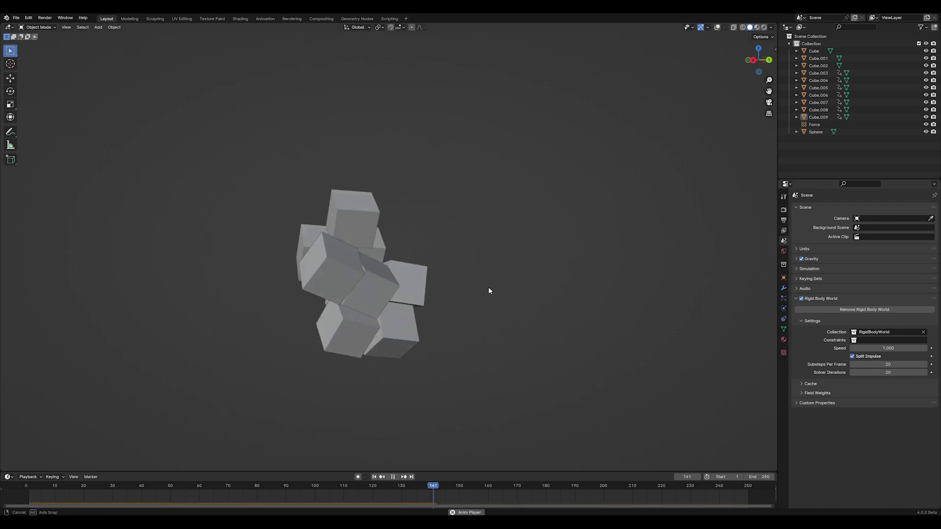
middle_drag(488, 287, 525, 313)
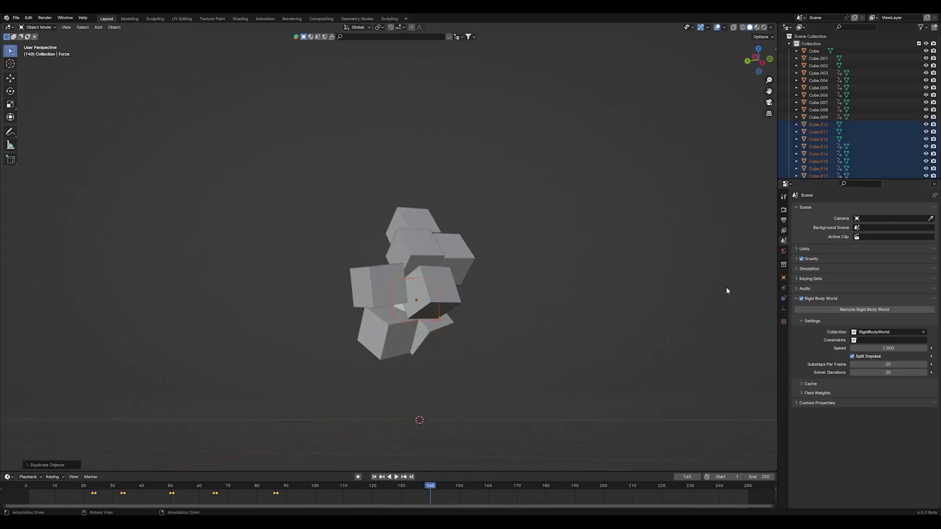
- Play the simulation from the first frame to check how the duplicated set of cubes gathers around the force field
click(374, 477)
key(space)
mouse_move(456, 317)
middle_down()
mouse_move(495, 305)
mouse_move(485, 313)
mouse_move(469, 304)
middle_up()
scroll(496, 294, down, 3)
click(529, 270)
middle_drag(528, 271, 479, 280)
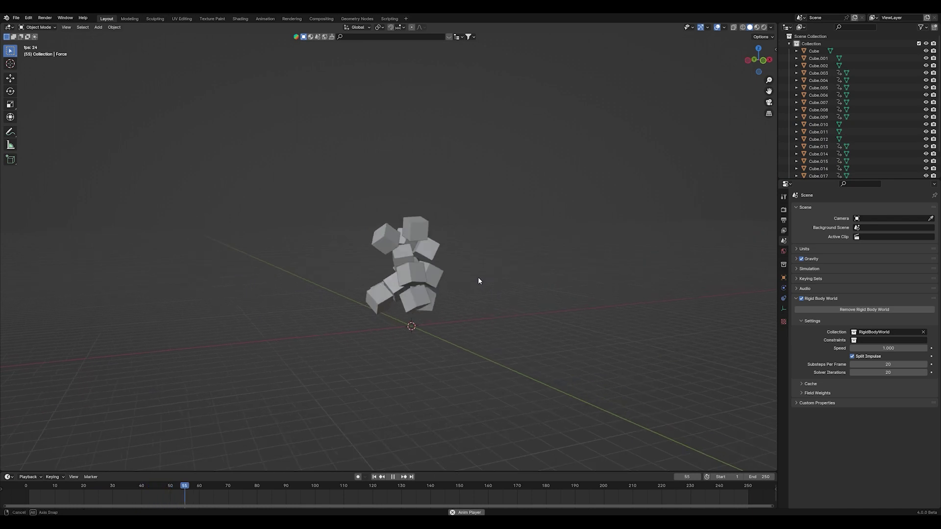